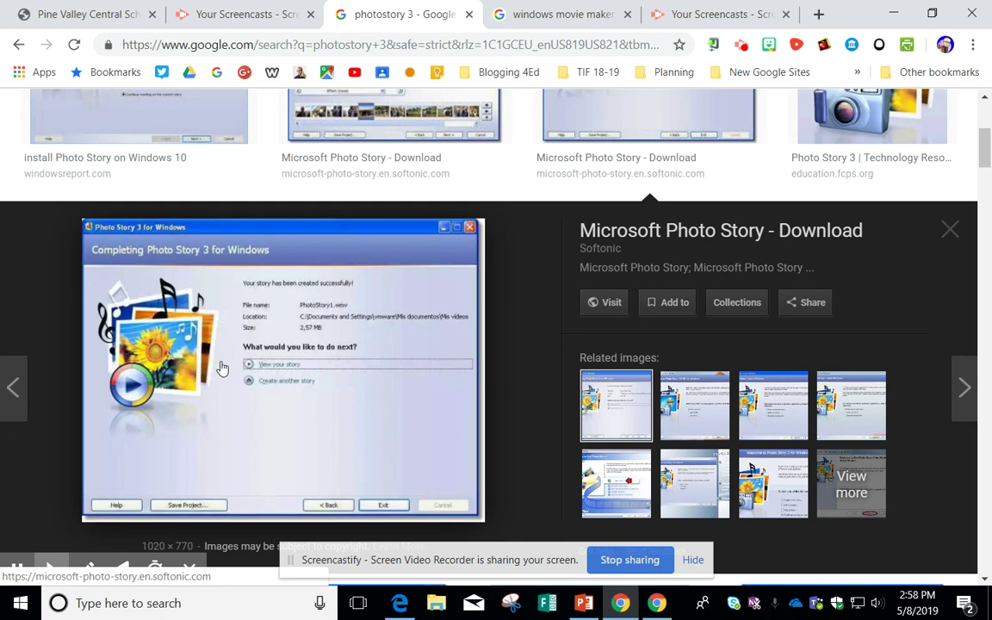
- Close the 'photostory 3' and 'windows movie maker' Google Images tabs in Chrome
click(469, 15)
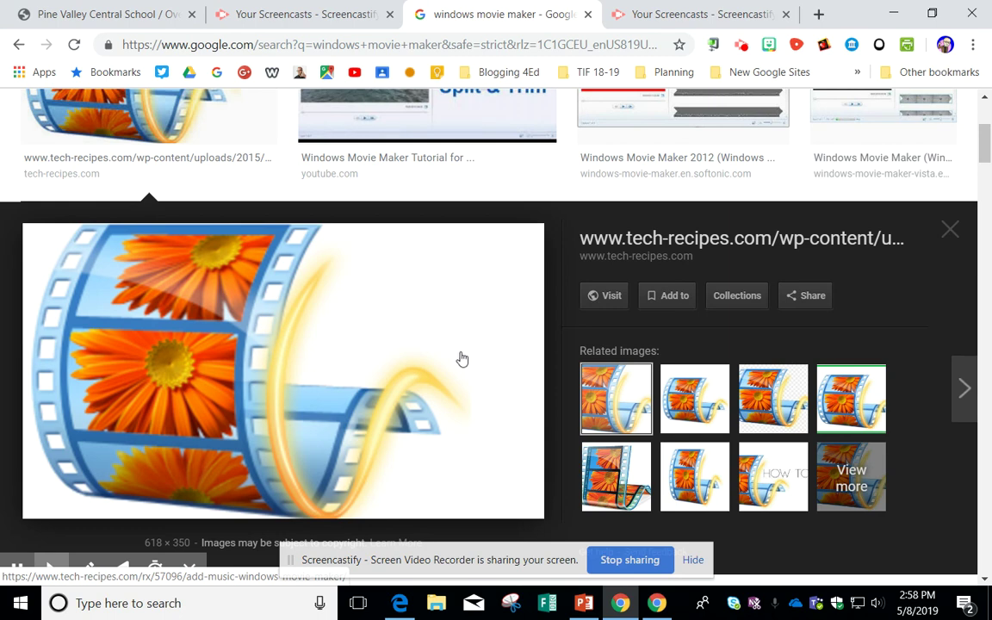
click(586, 16)
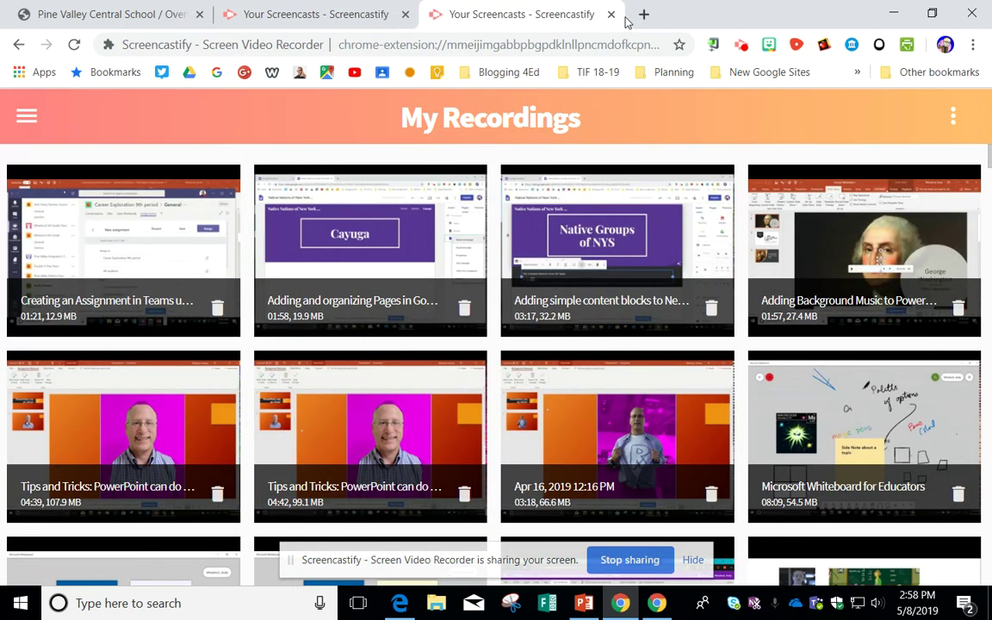
- Close the duplicate Screencastify tab and launch Photos from the Start menu's P apps
click(610, 15)
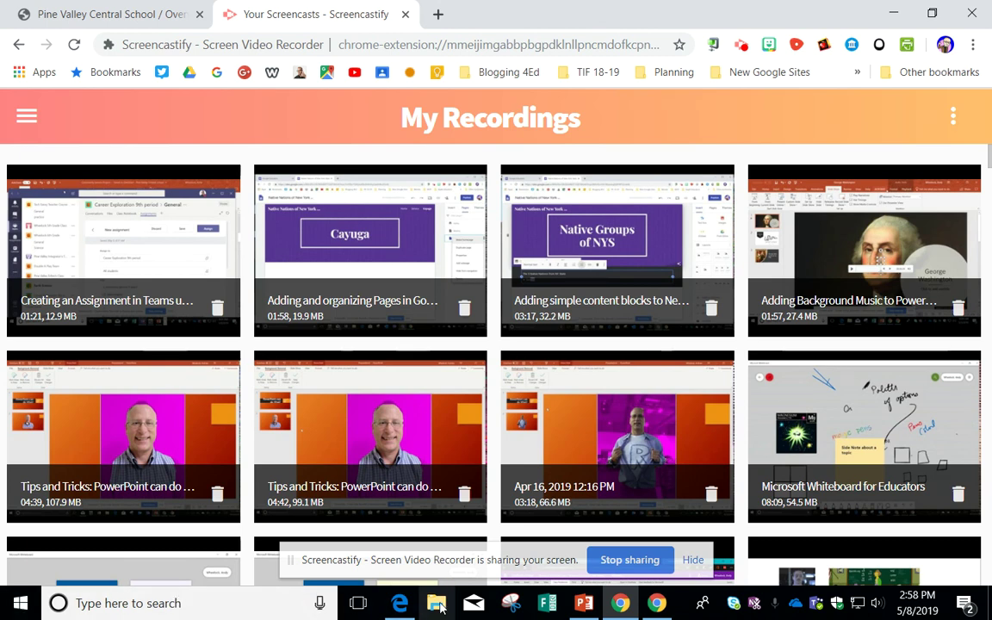
click(21, 605)
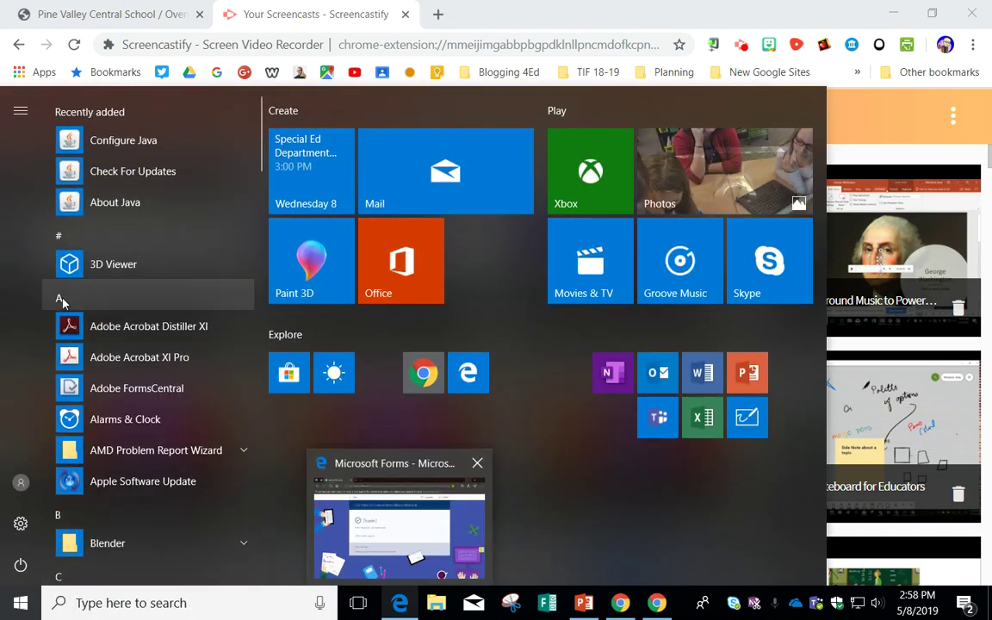
click(62, 299)
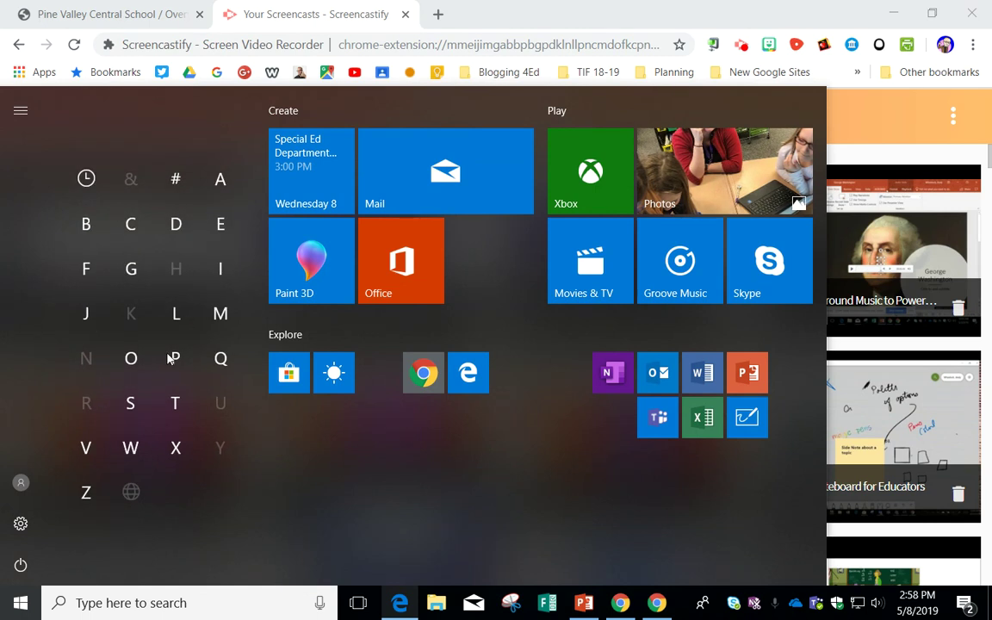
click(173, 358)
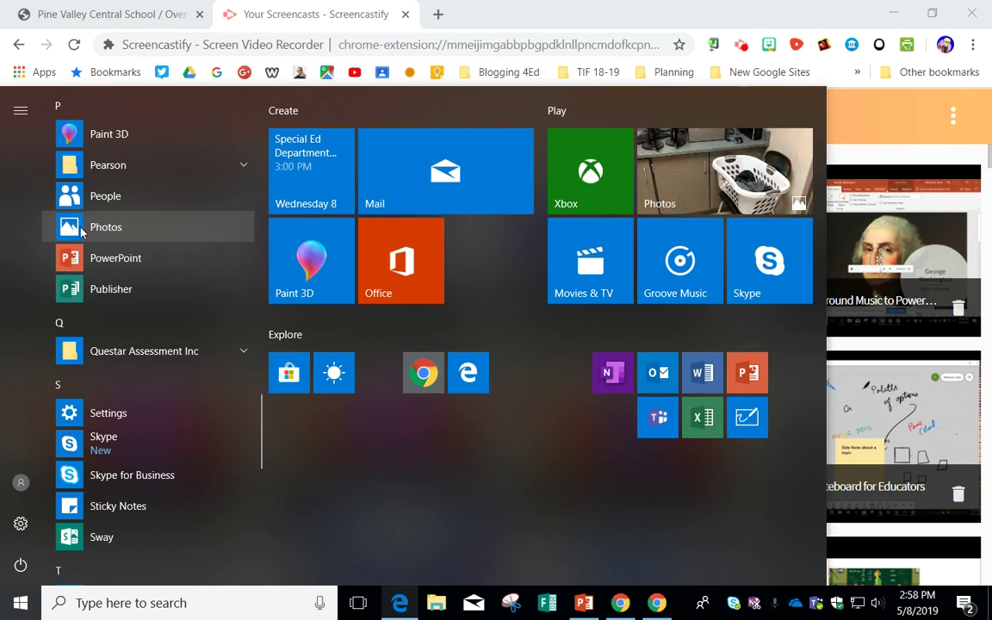
click(80, 228)
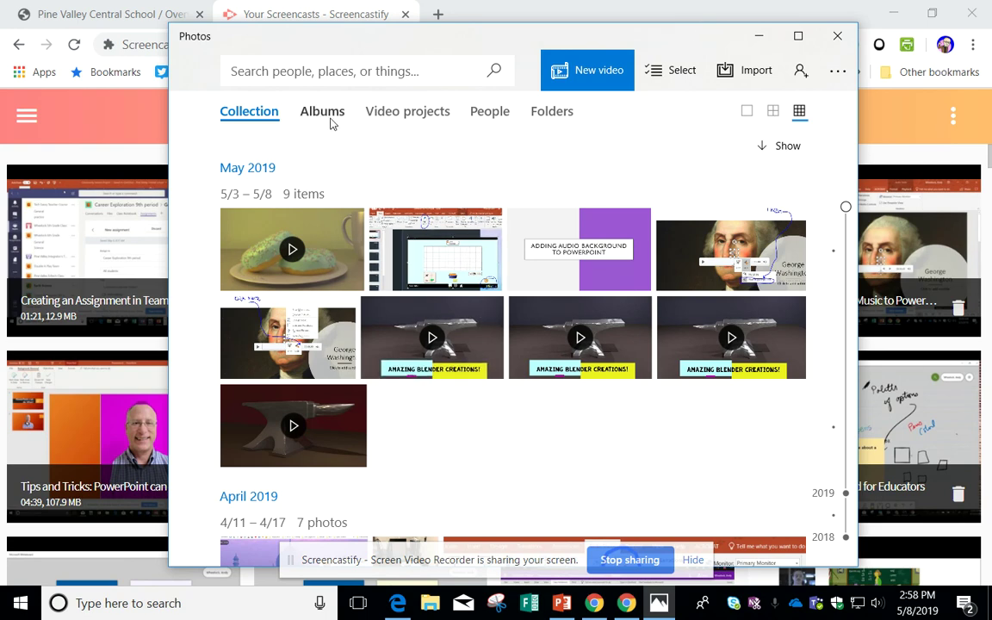
- Browse Albums and Video projects, return to Collection, and start a new automatic video
click(332, 119)
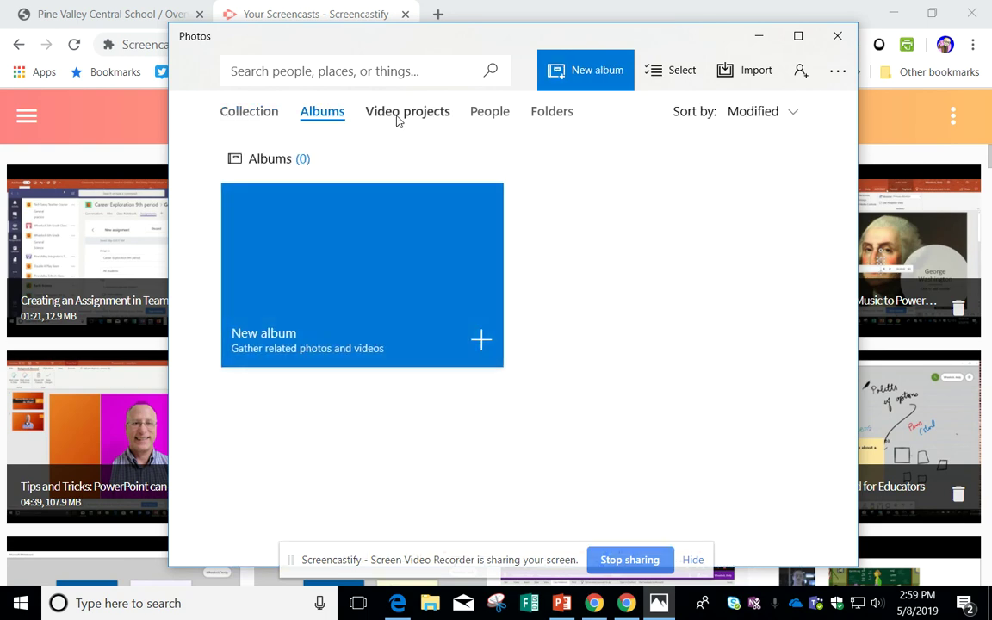
click(405, 117)
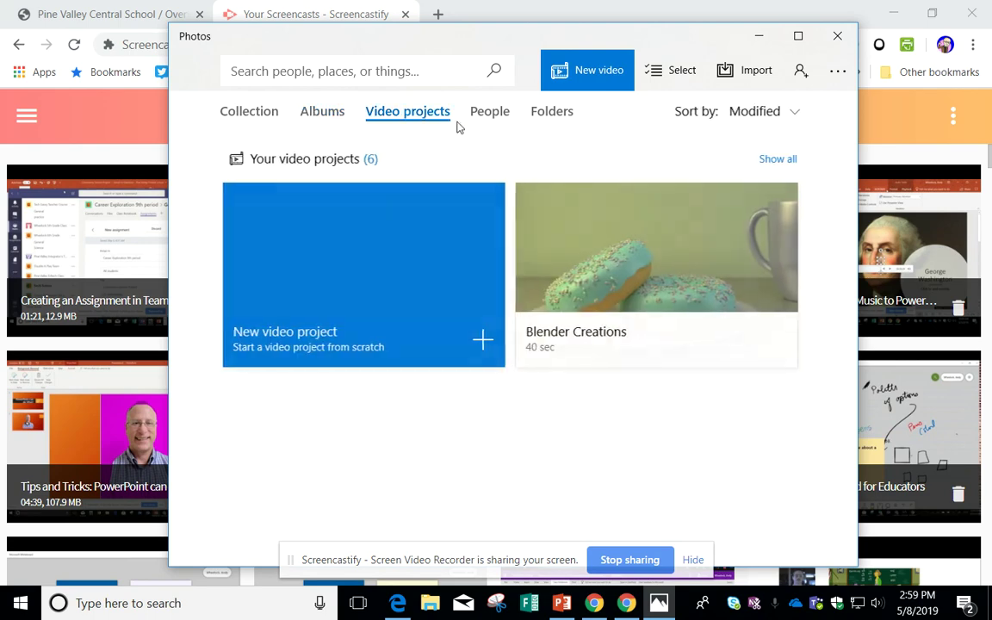
click(236, 121)
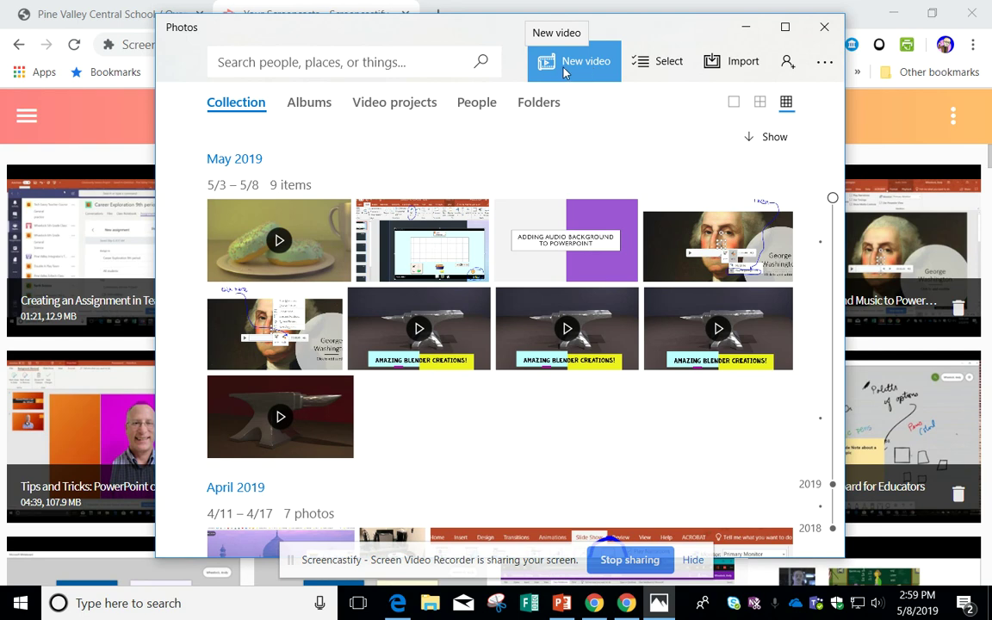
click(561, 75)
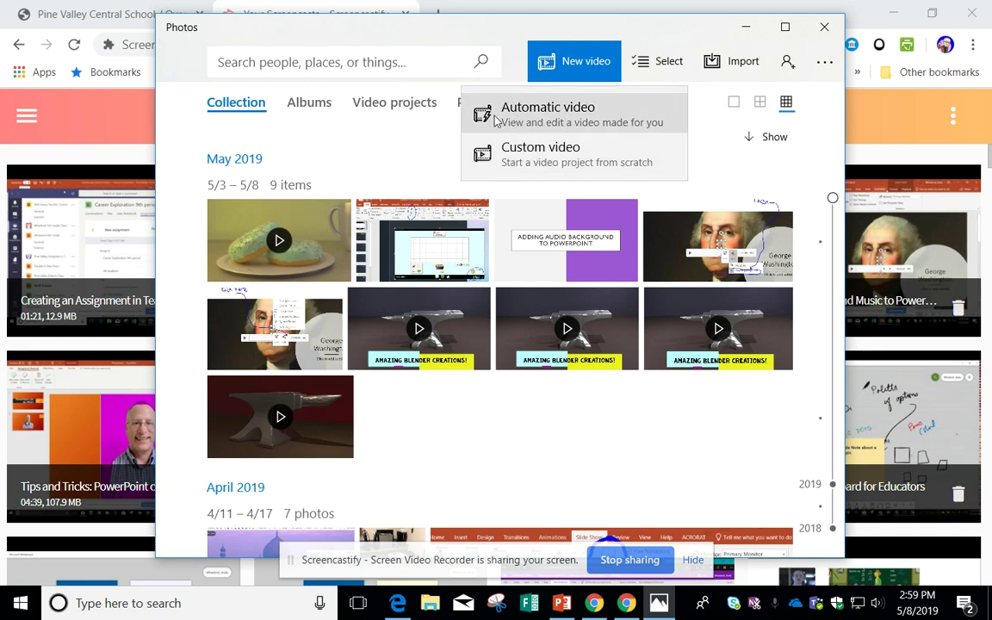
click(548, 118)
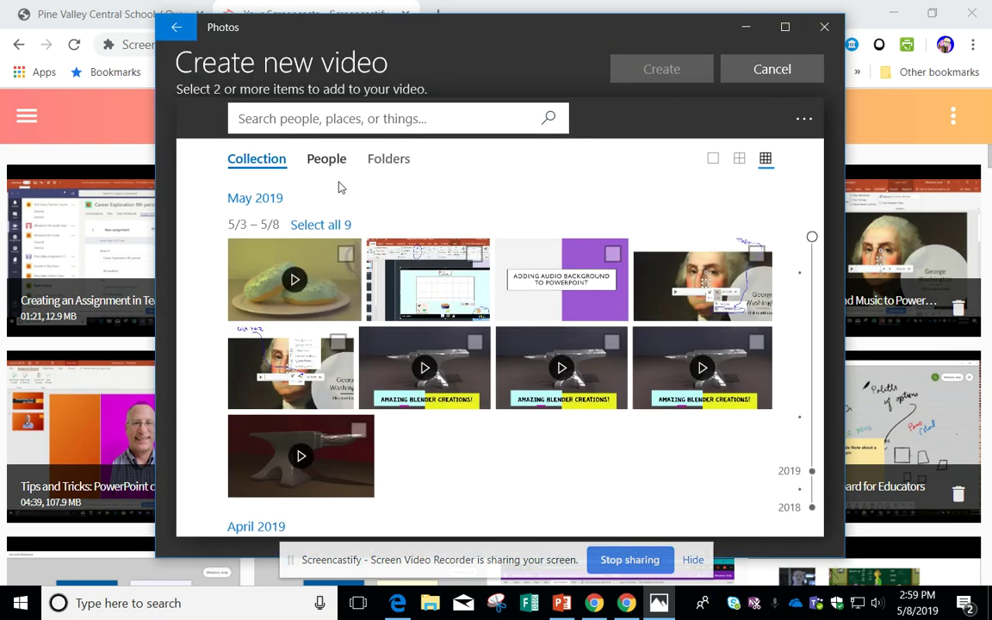
- Select four anvil renders from the collection for the video
scroll(452, 303, down, 1)
scroll(466, 332, down, 2)
scroll(466, 332, up, 3)
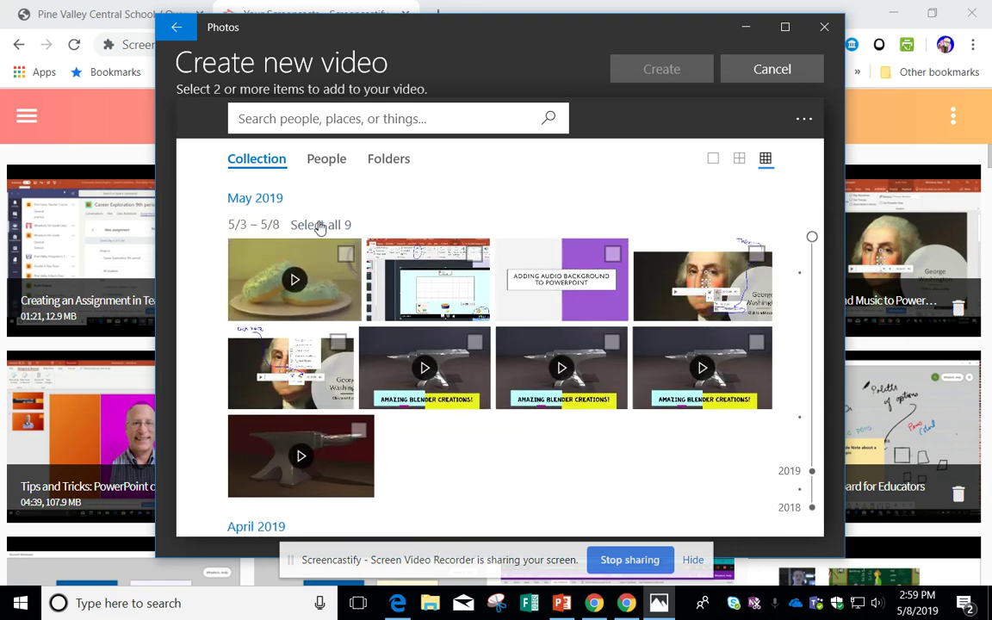
scroll(514, 344, down, 5)
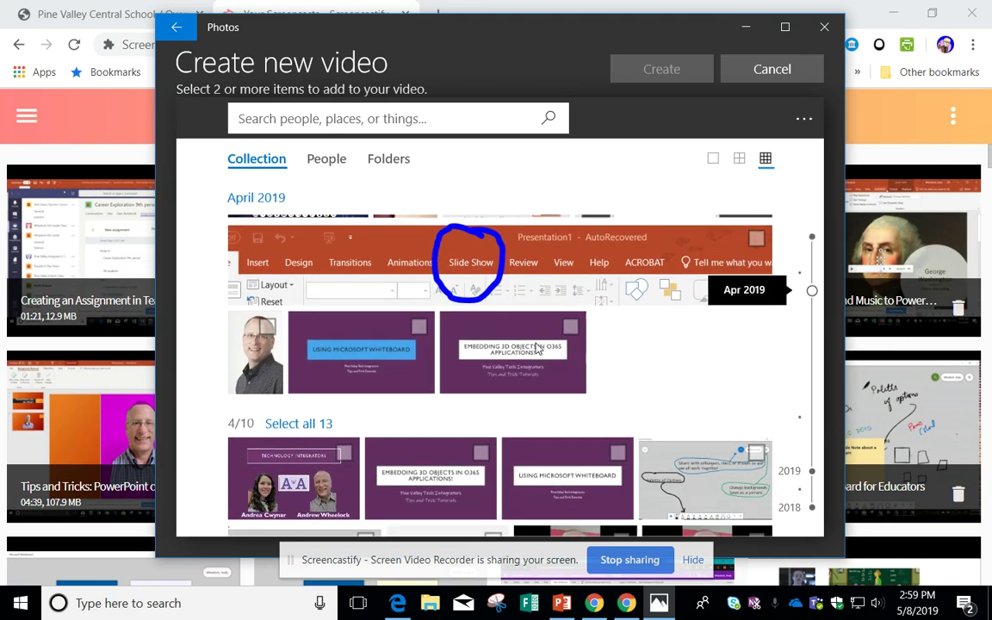
scroll(535, 347, down, 3)
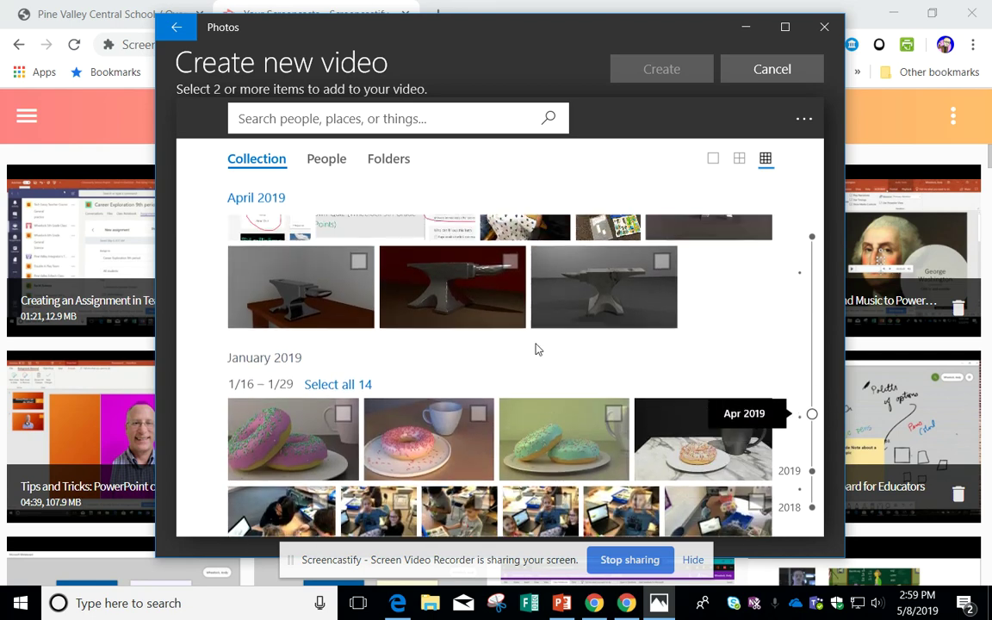
scroll(538, 349, down, 3)
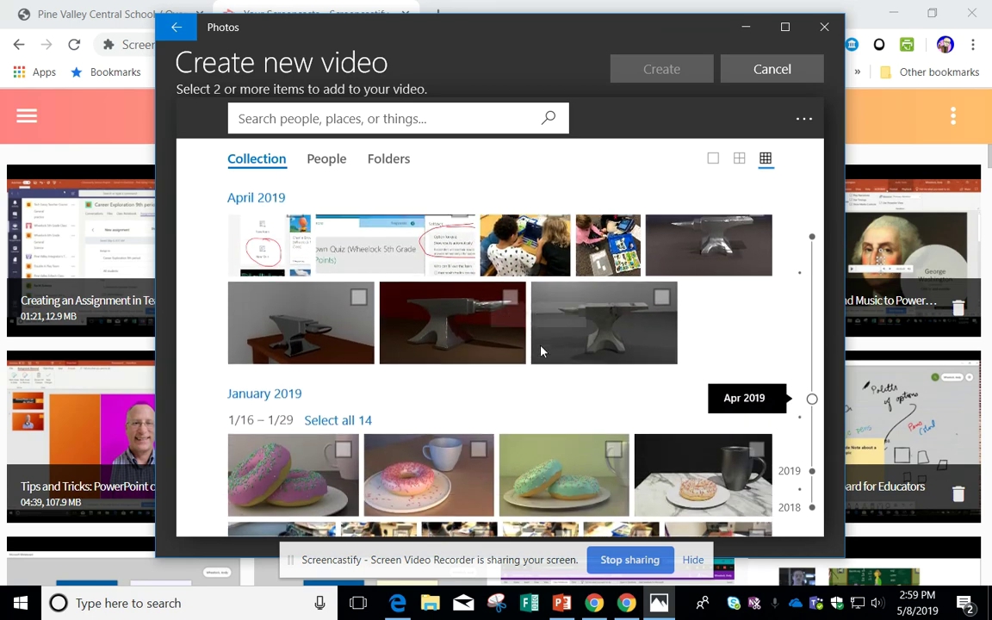
scroll(541, 352, up, 2)
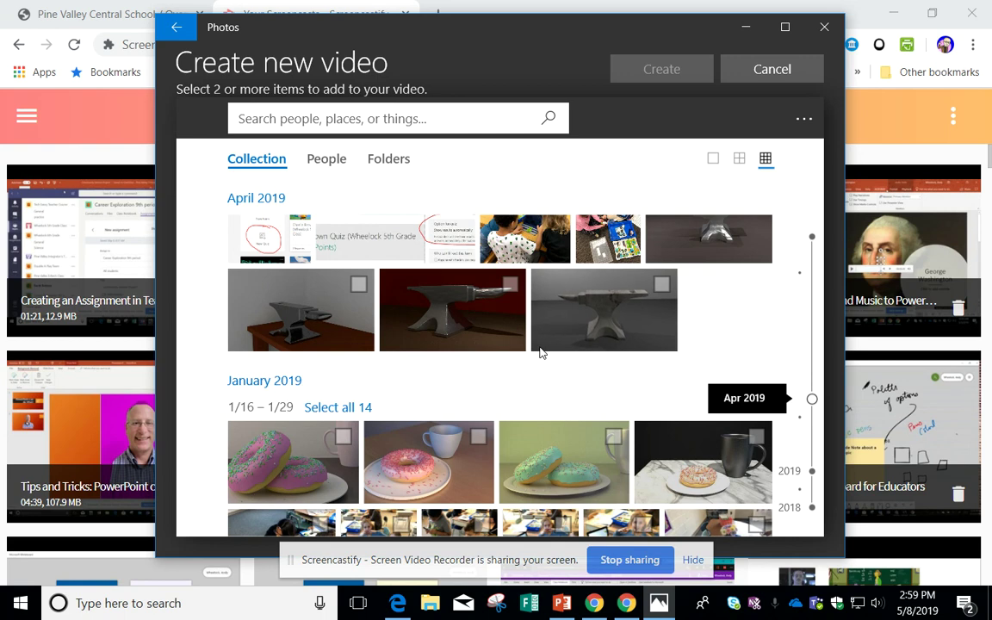
click(699, 305)
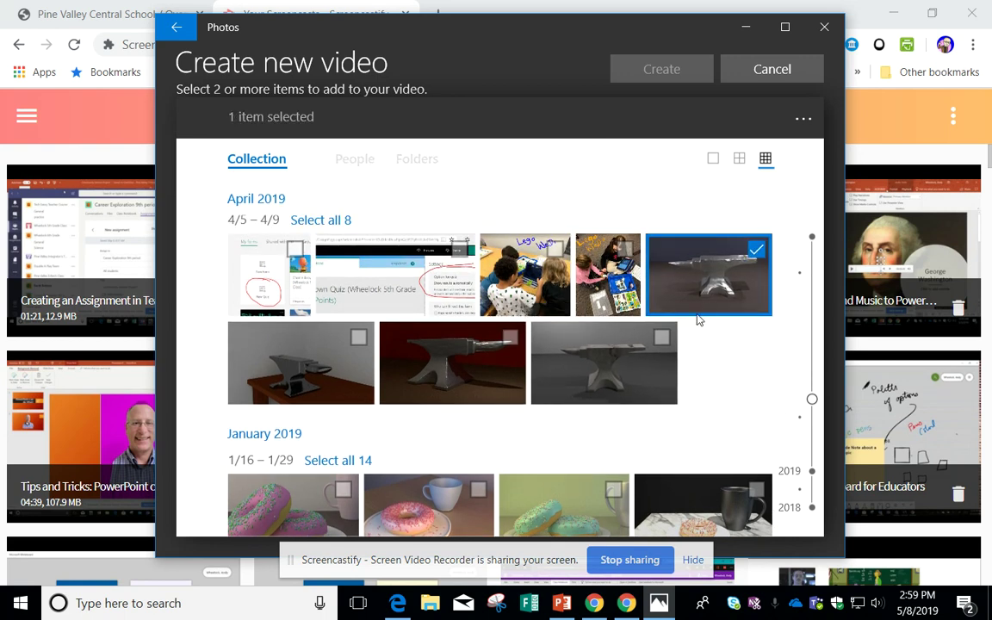
click(661, 339)
click(509, 338)
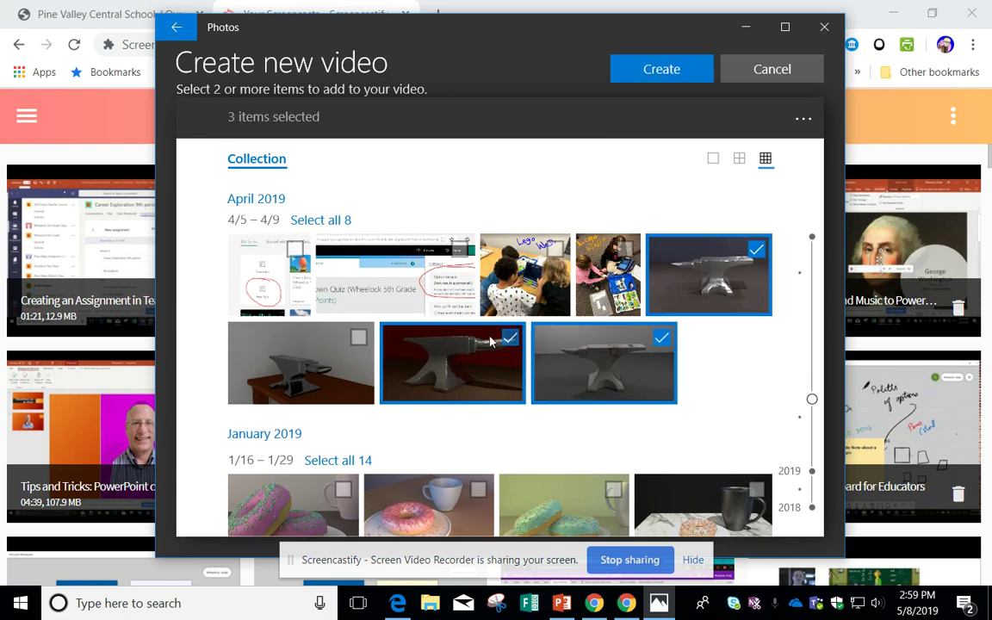
click(358, 337)
- Add the pink, mug-side, teal and marble donut renders to the selection
scroll(451, 387, down, 2)
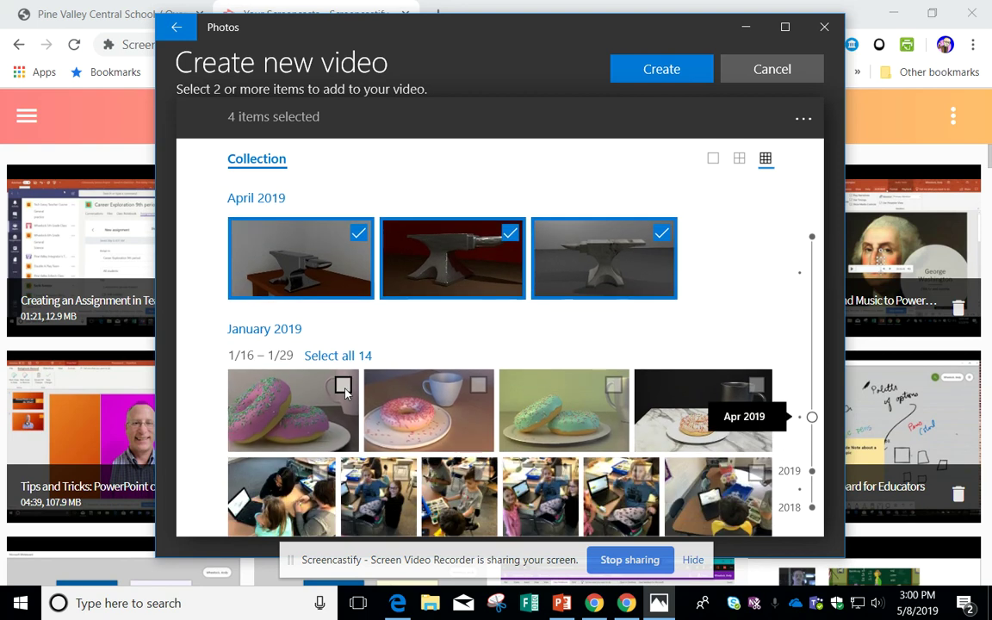
click(351, 393)
click(475, 386)
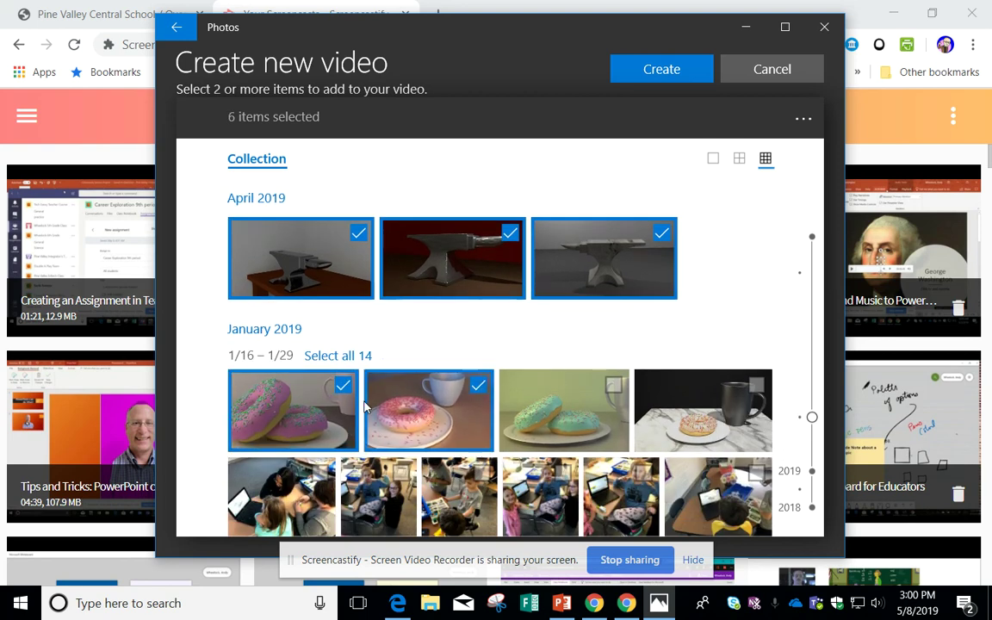
click(614, 386)
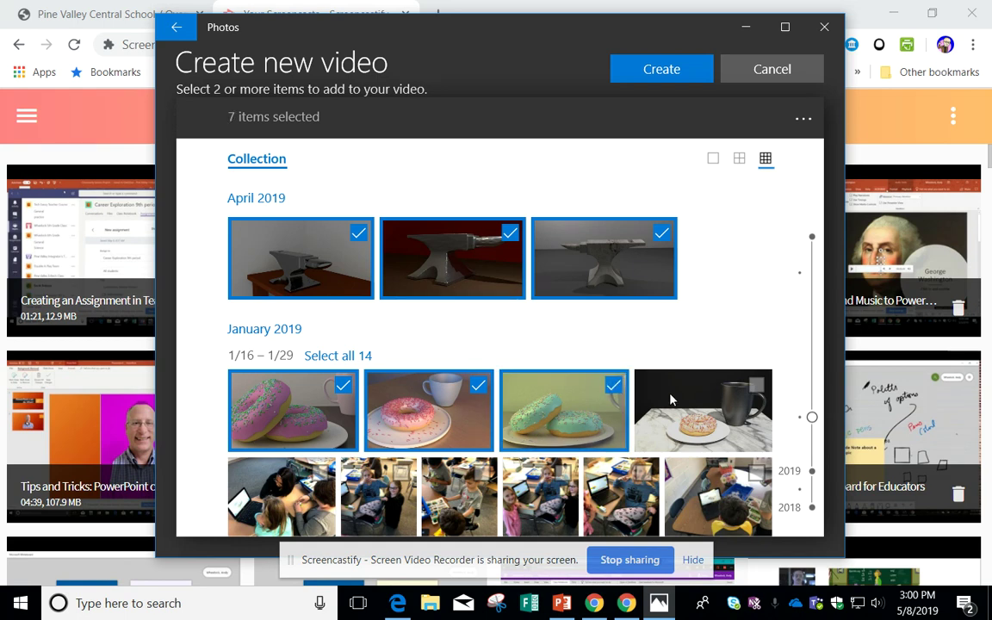
click(755, 386)
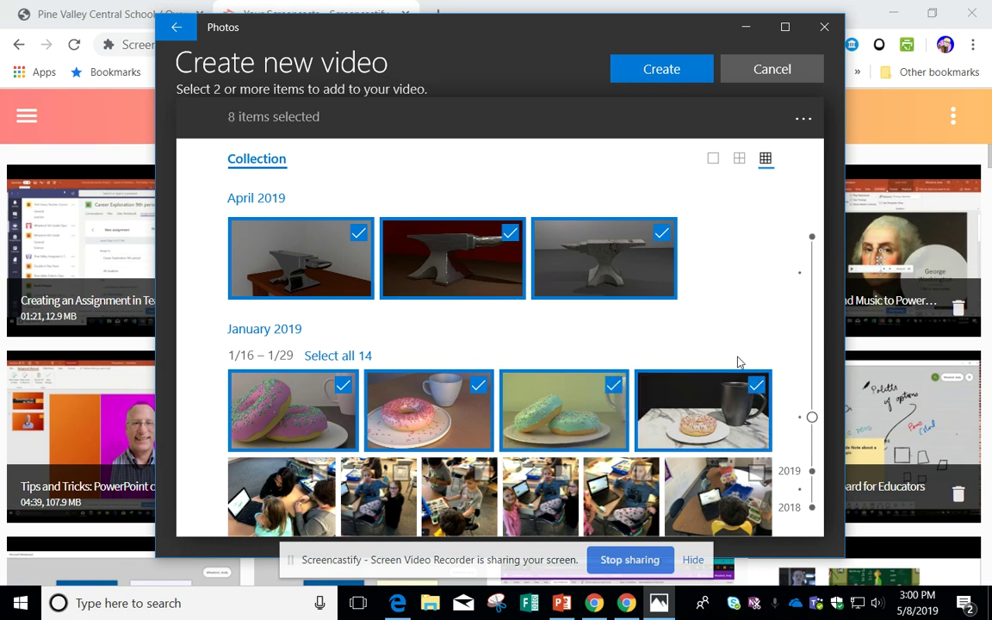
- Create the video from the eight images and name it 'Blender Magic'
scroll(737, 361, up, 1)
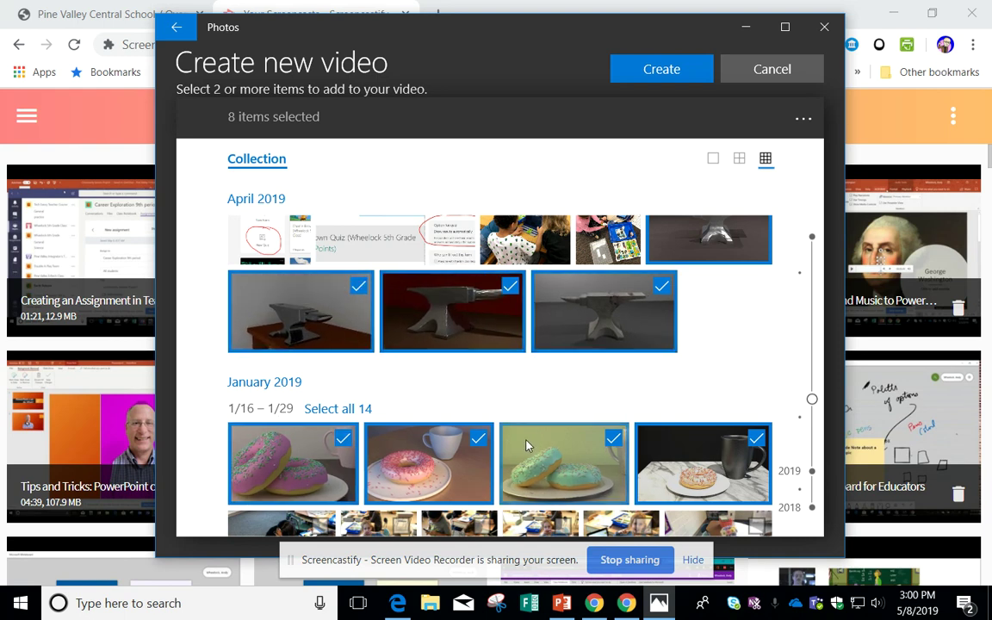
scroll(526, 446, up, 1)
scroll(530, 447, up, 1)
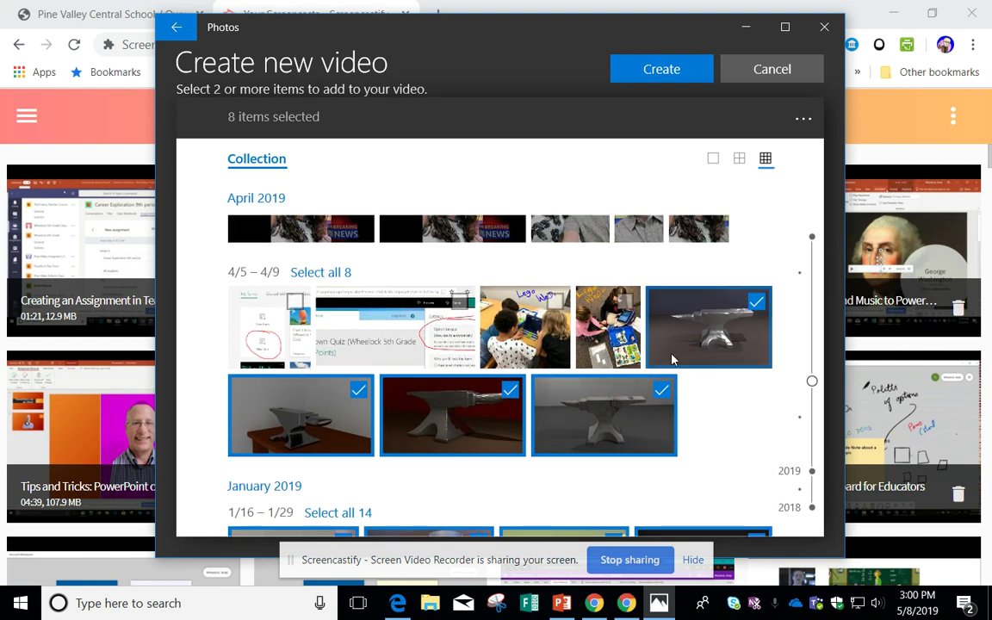
click(660, 69)
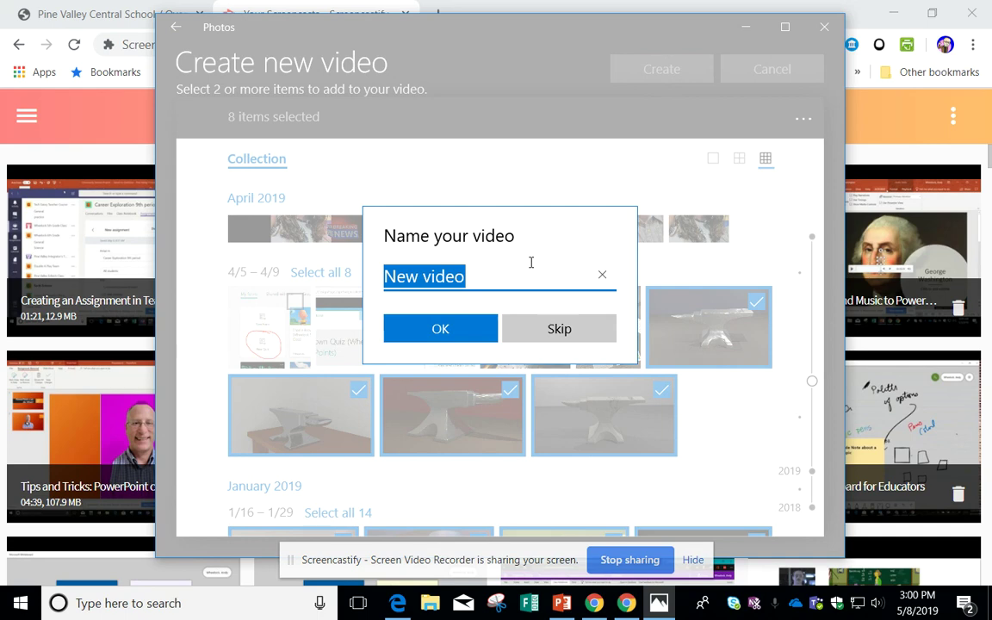
text(Blender Magic)
click(440, 330)
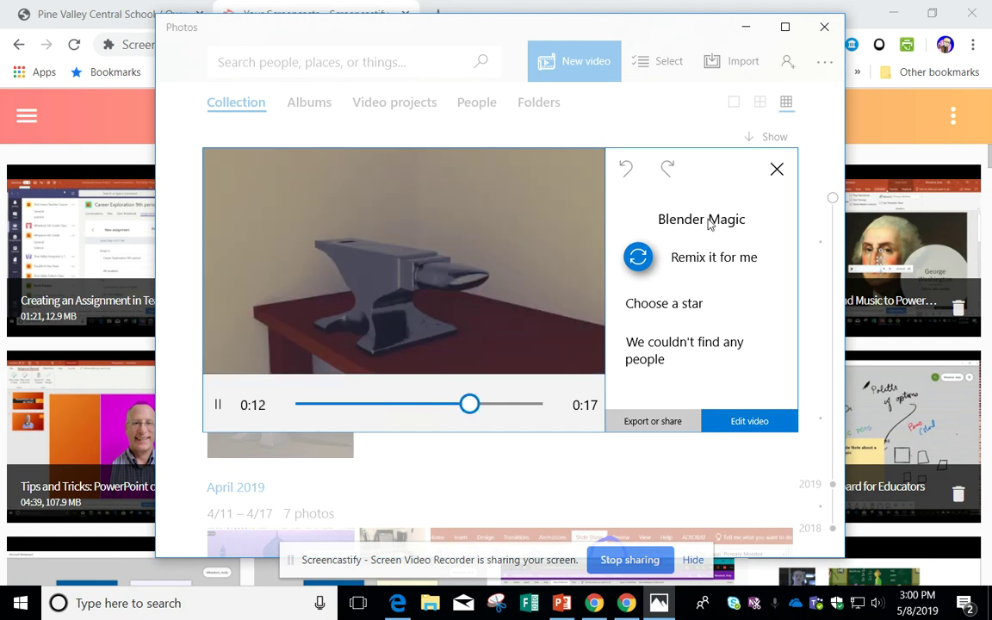
- Remix Blender Magic into a new 12-second version and bring it into the full editor
click(639, 258)
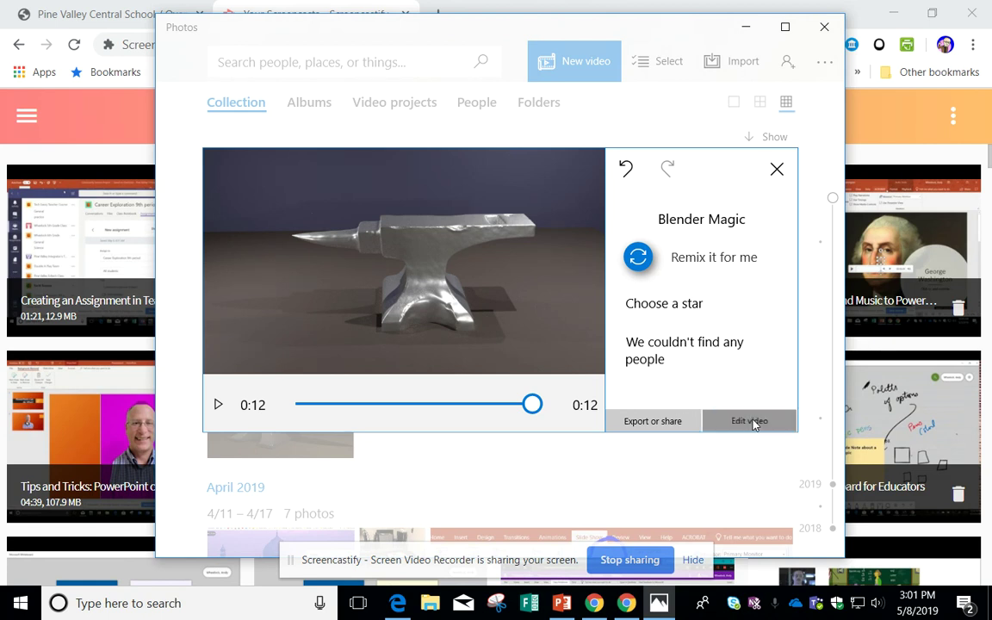
click(751, 421)
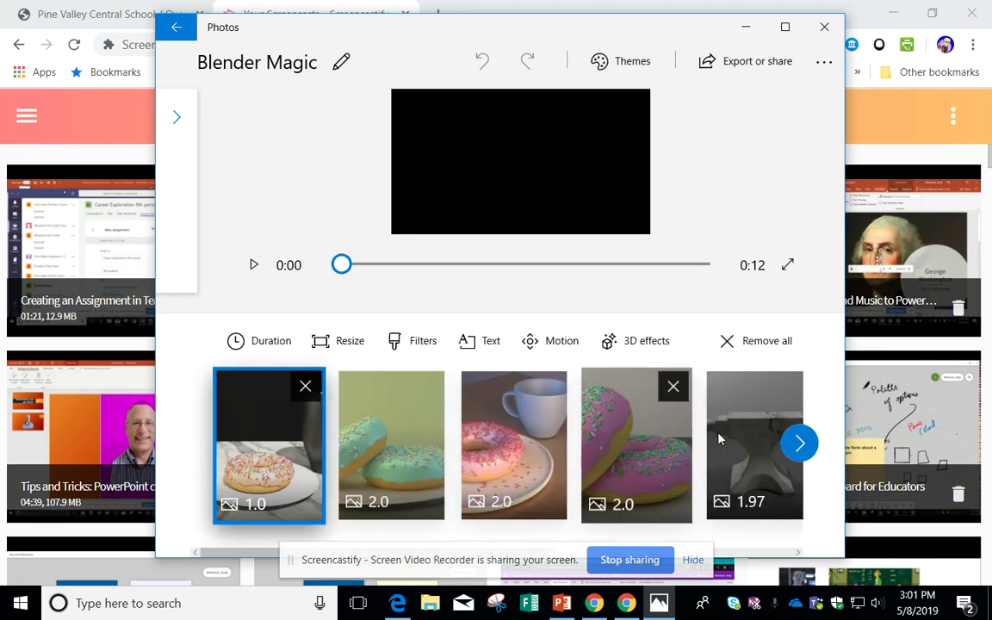
- Drag the donut-with-cup clip to the first position in the storyboard
click(800, 444)
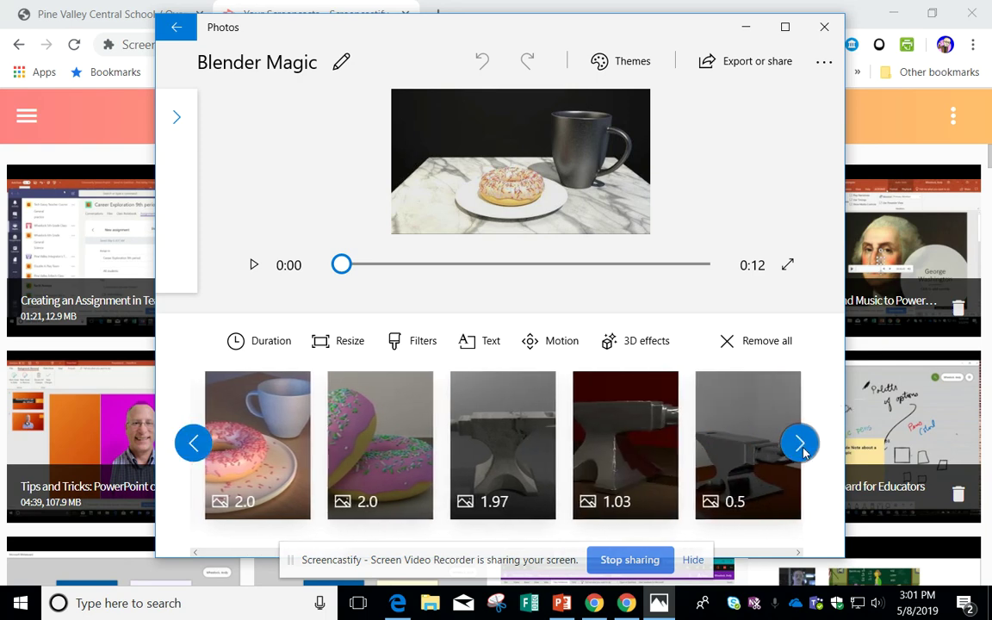
click(802, 445)
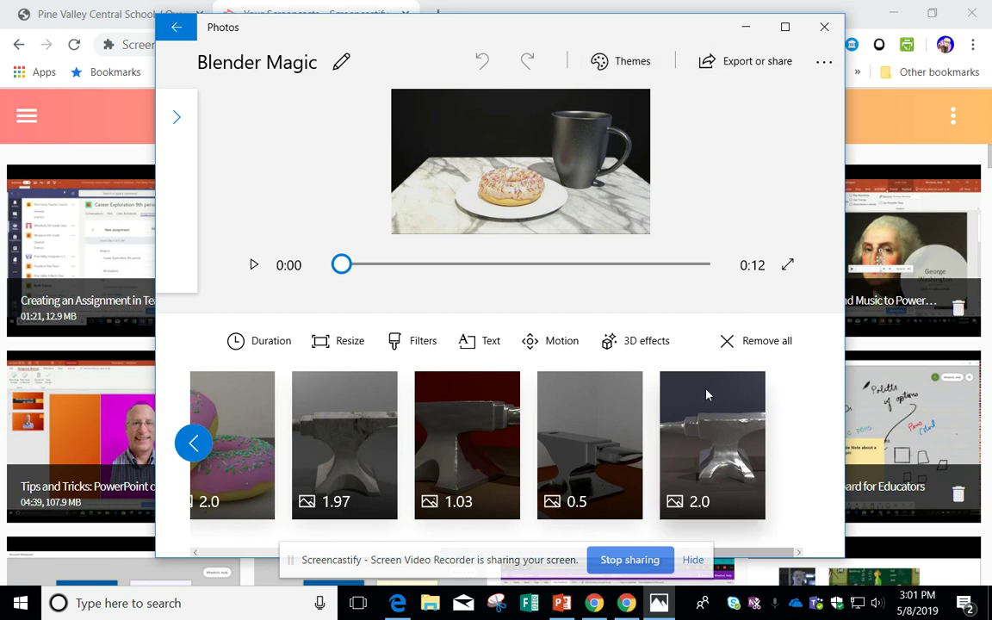
click(192, 457)
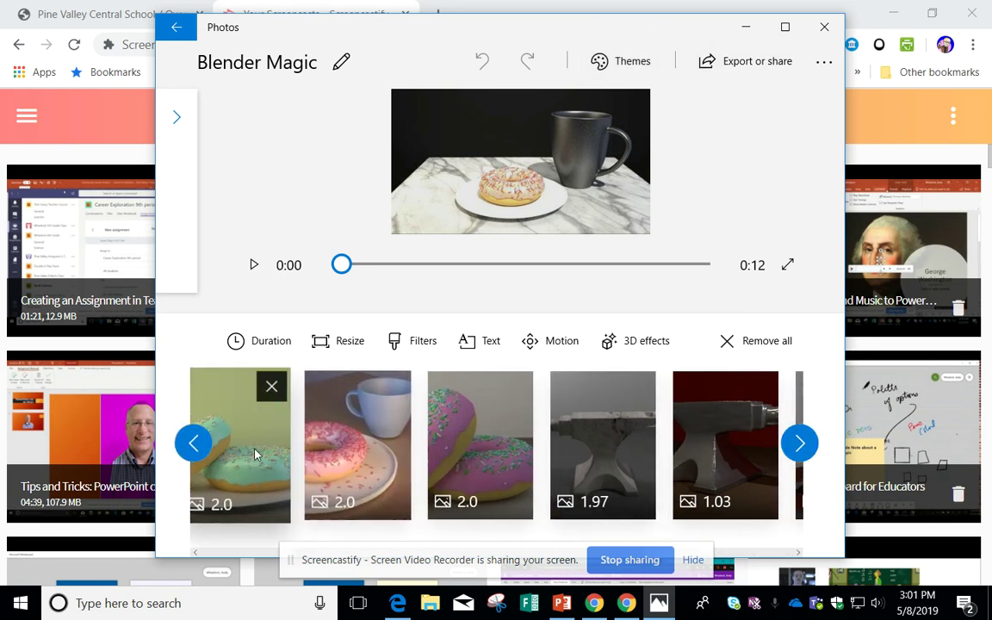
click(229, 403)
click(401, 458)
click(194, 443)
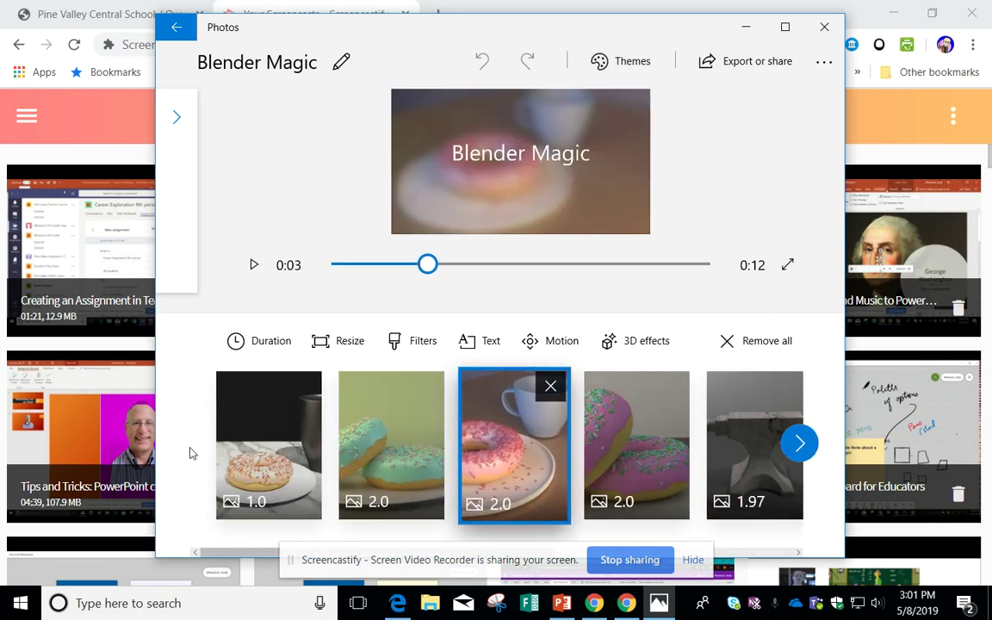
drag(468, 456, 297, 462)
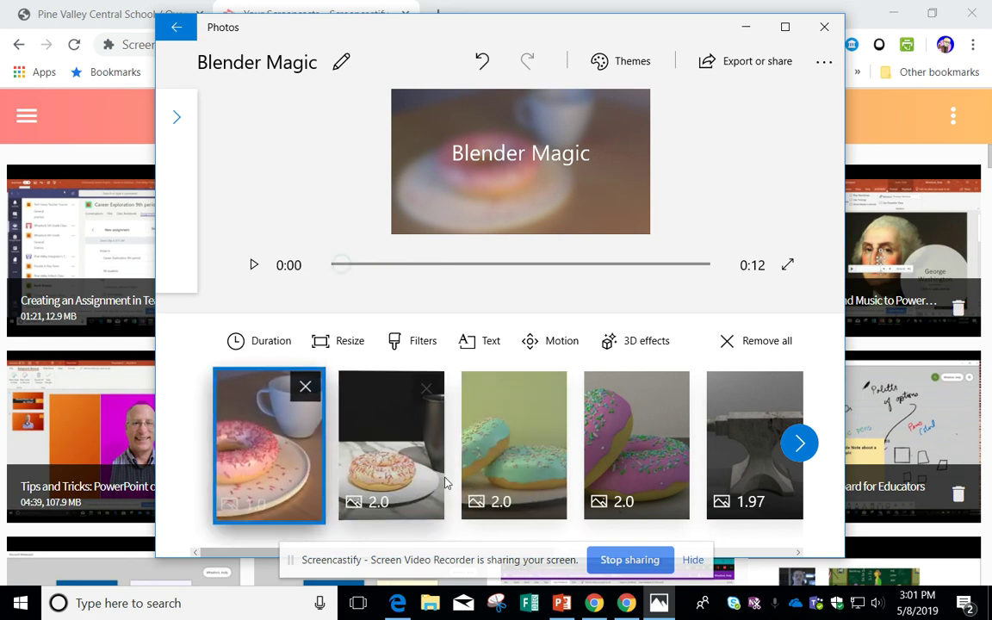
click(800, 443)
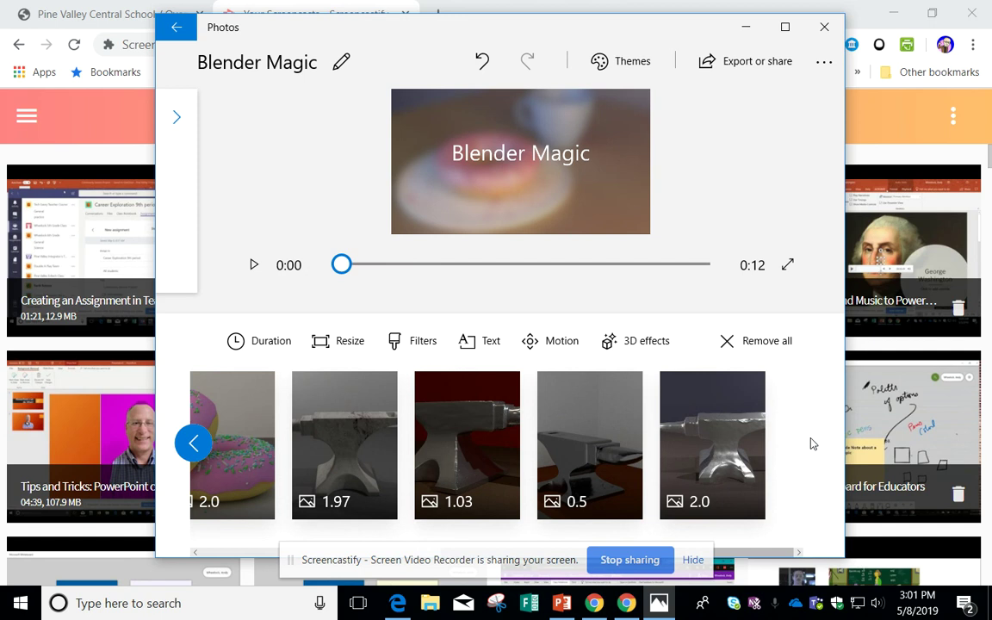
click(191, 444)
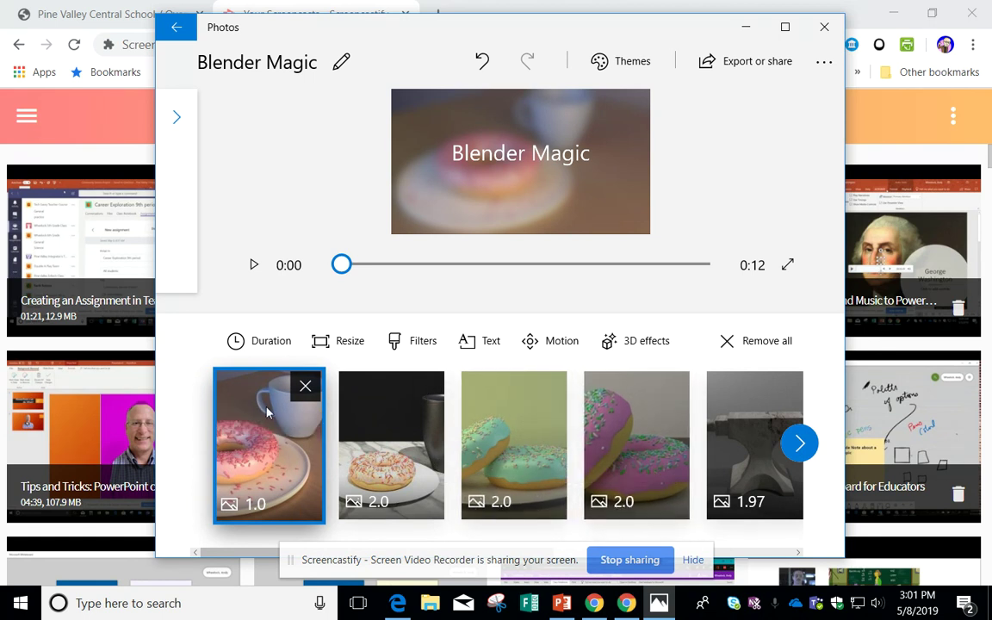
- Give the opening donut-and-mug clip a 5-second duration, keeping its current filter
click(272, 348)
click(244, 222)
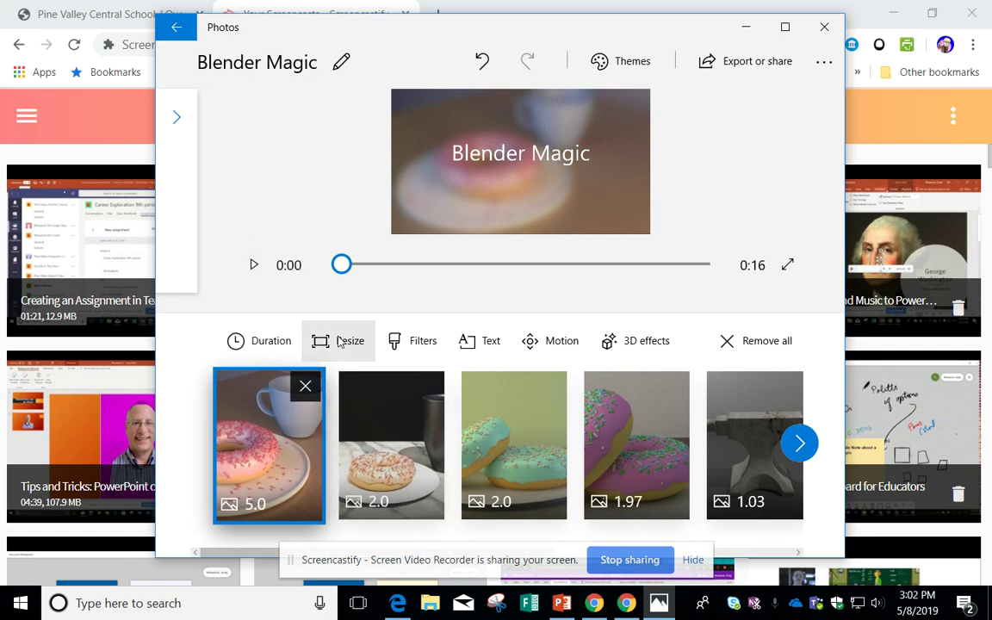
click(410, 345)
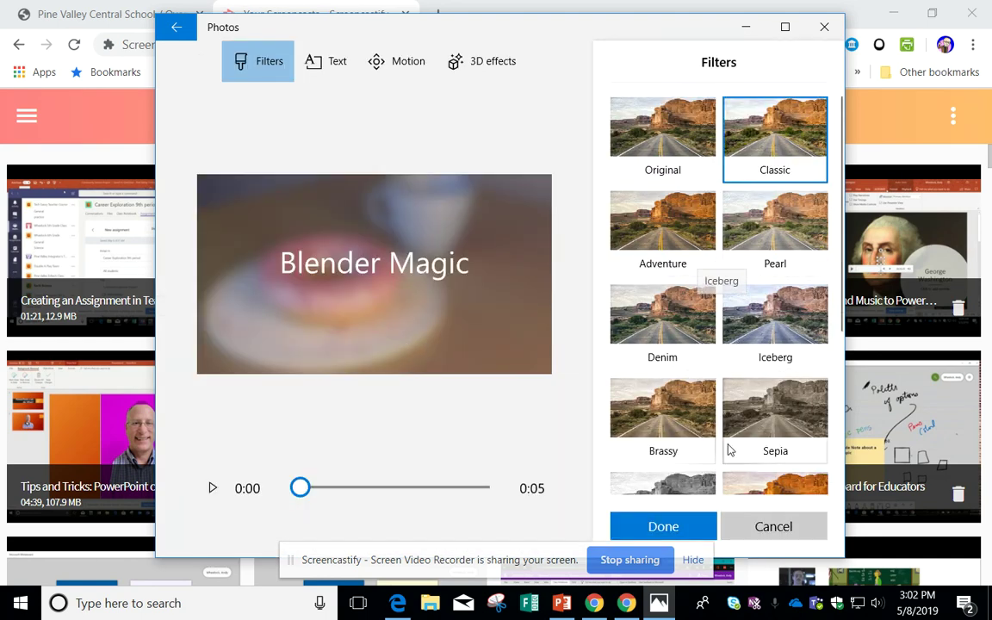
click(671, 528)
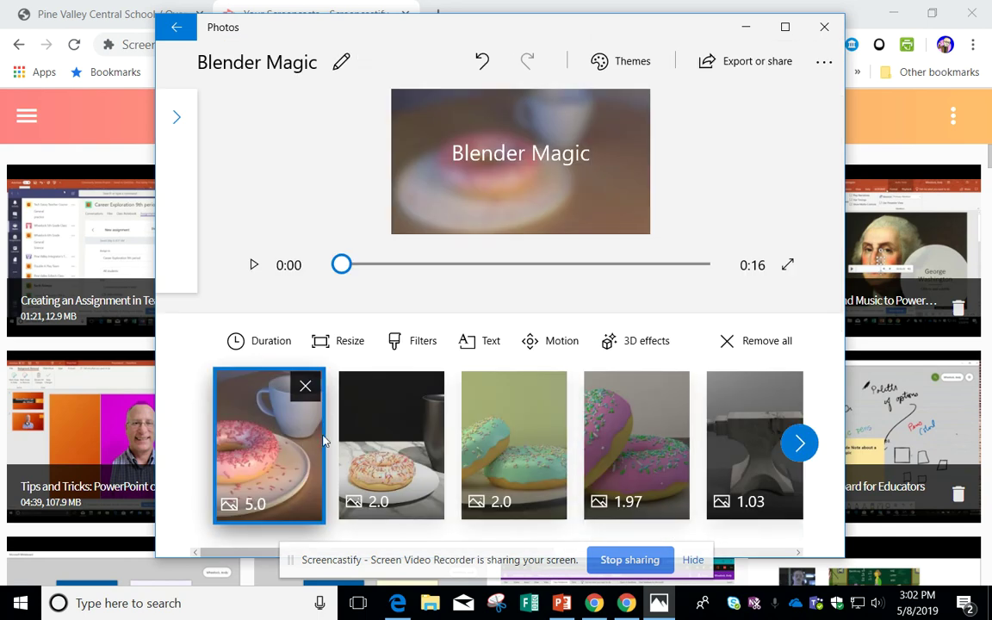
click(478, 344)
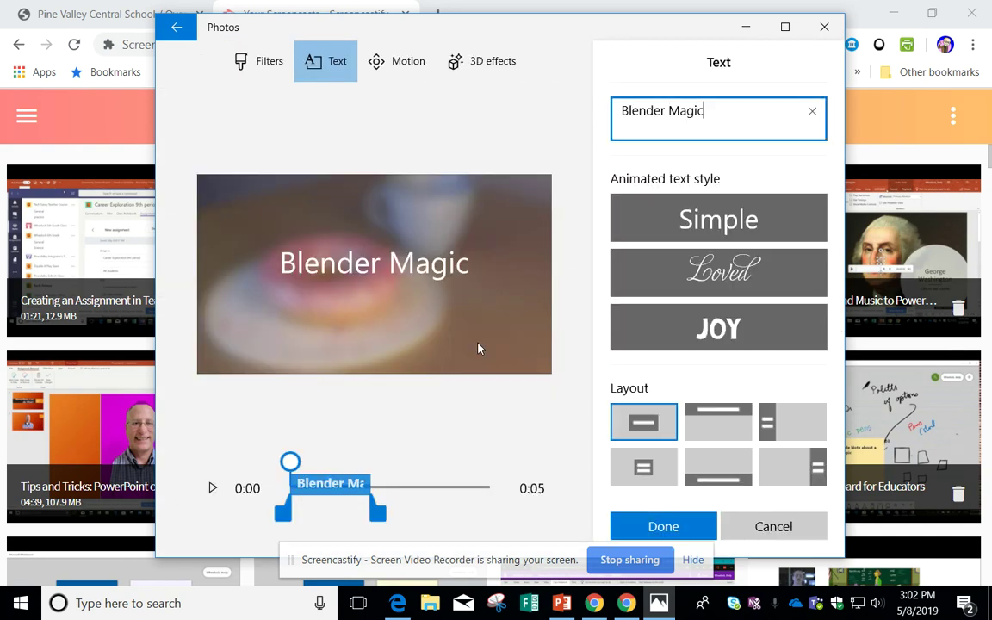
- Preview the Top layout and JOY, Loved, Simple title styles, then discard the changes
click(730, 426)
click(722, 336)
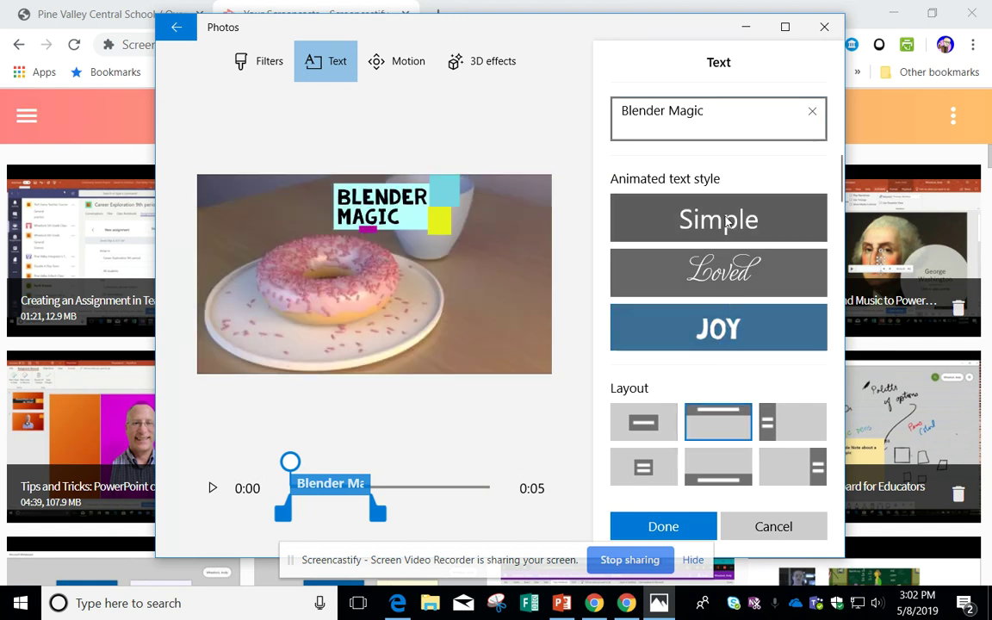
click(721, 292)
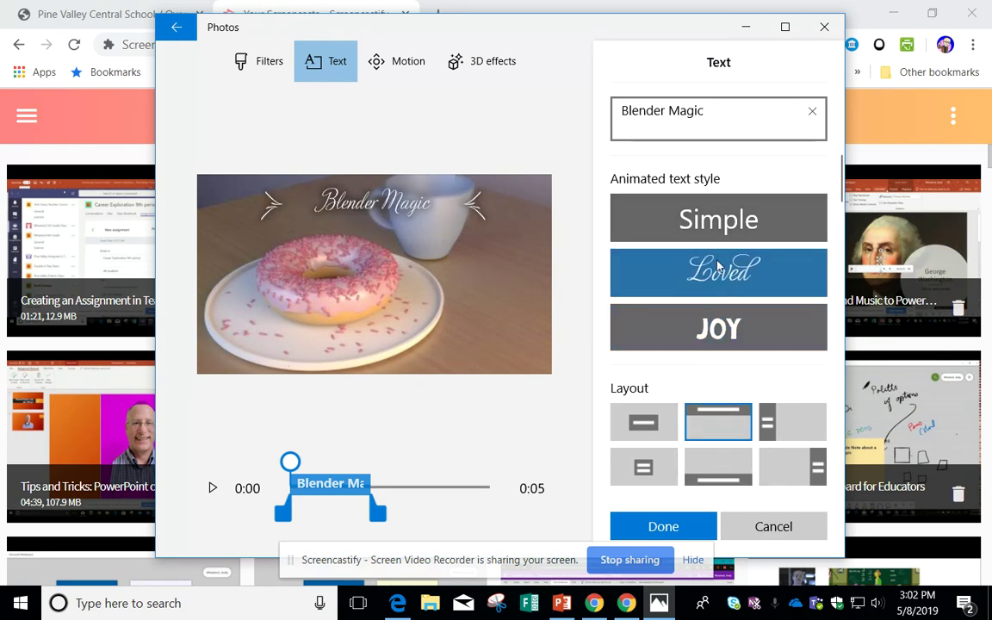
click(716, 218)
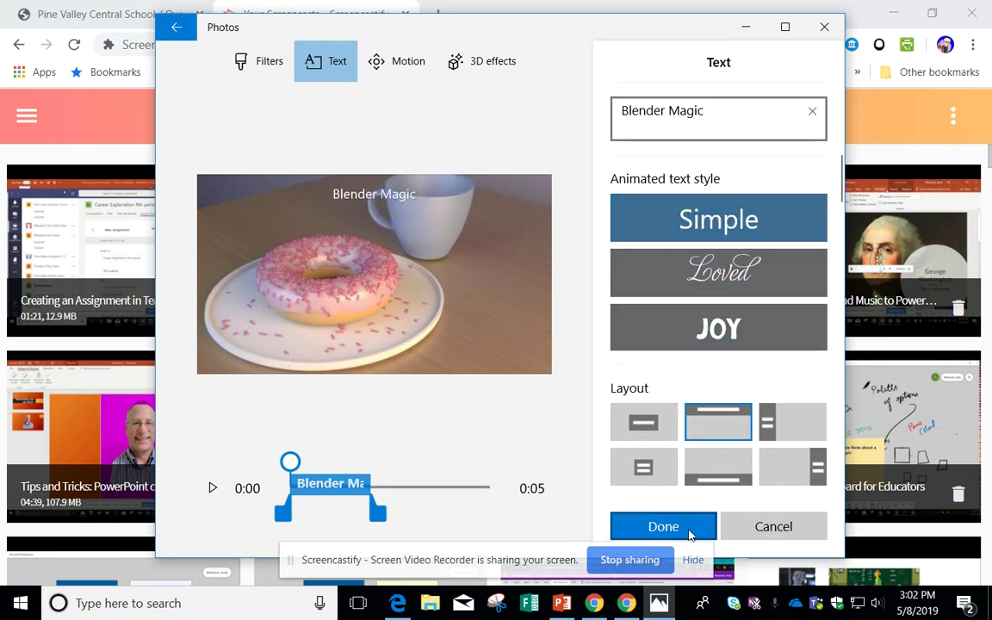
click(768, 525)
click(466, 327)
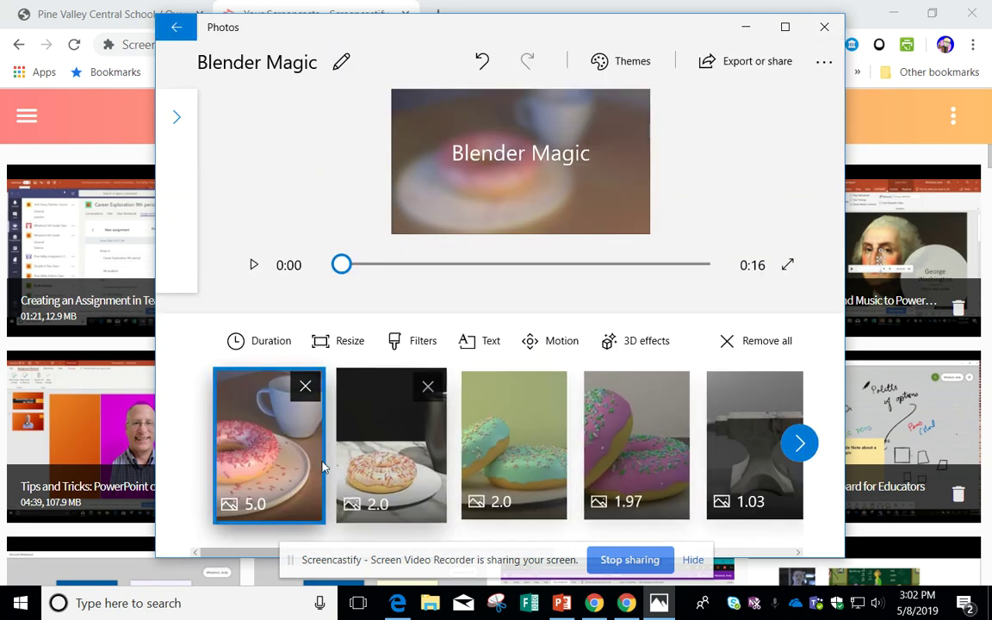
- Set the mug, green and pink donut clips to 5 seconds each
click(379, 448)
click(270, 340)
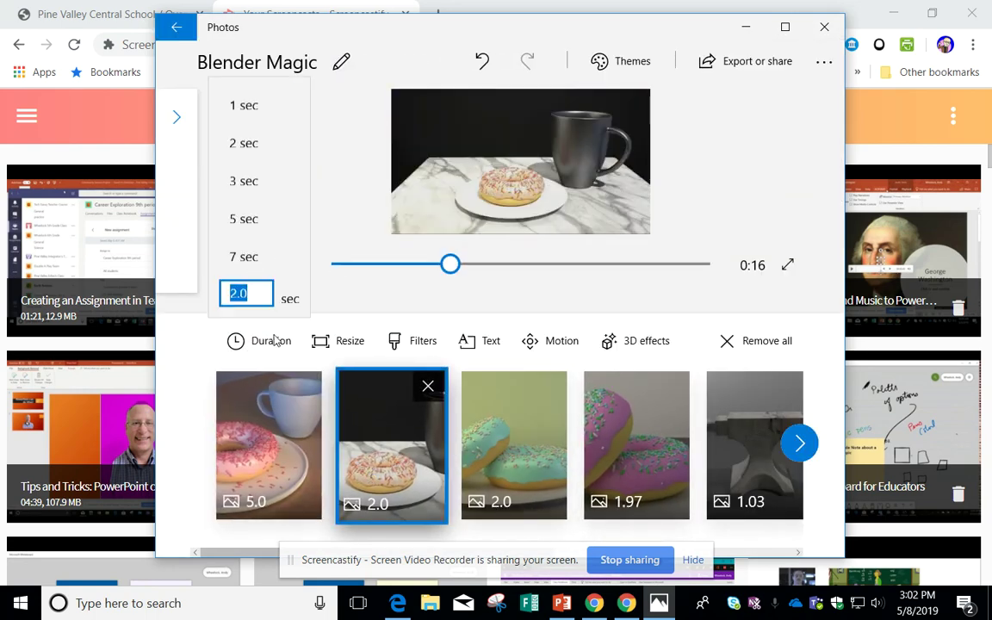
click(249, 221)
click(482, 416)
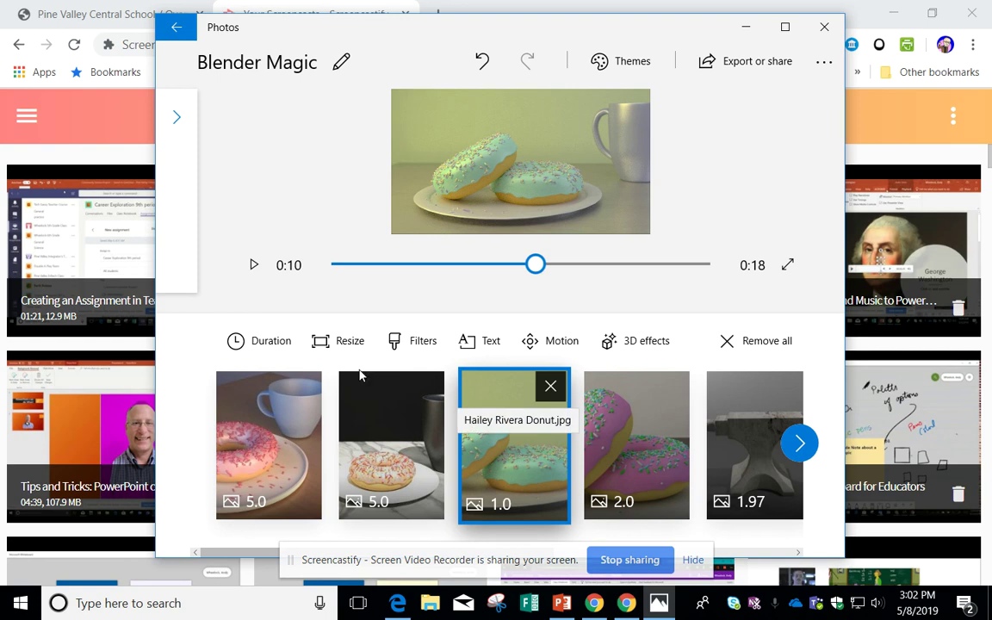
click(252, 340)
click(247, 221)
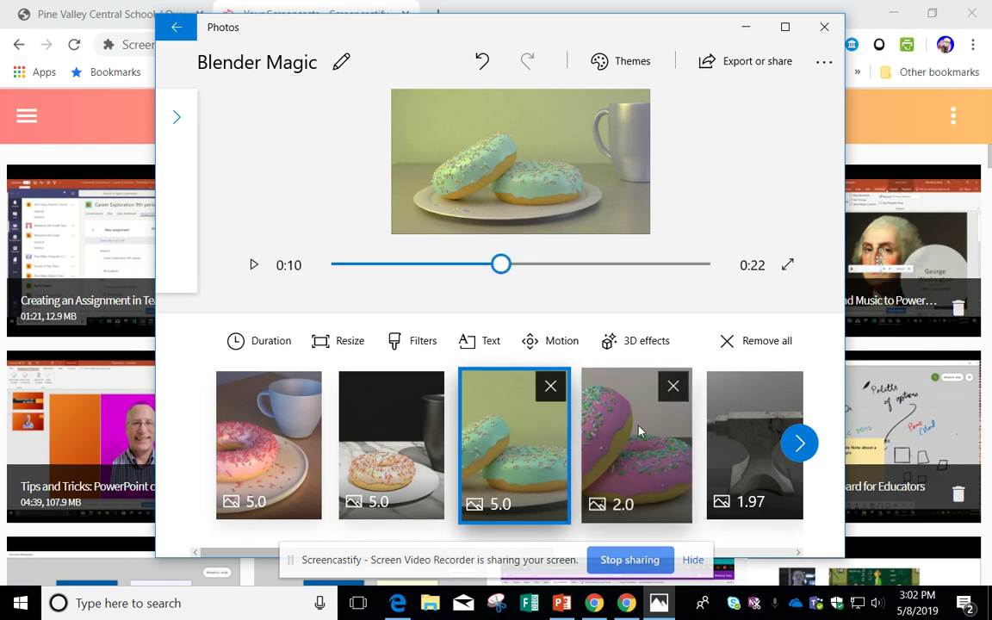
click(637, 439)
click(272, 342)
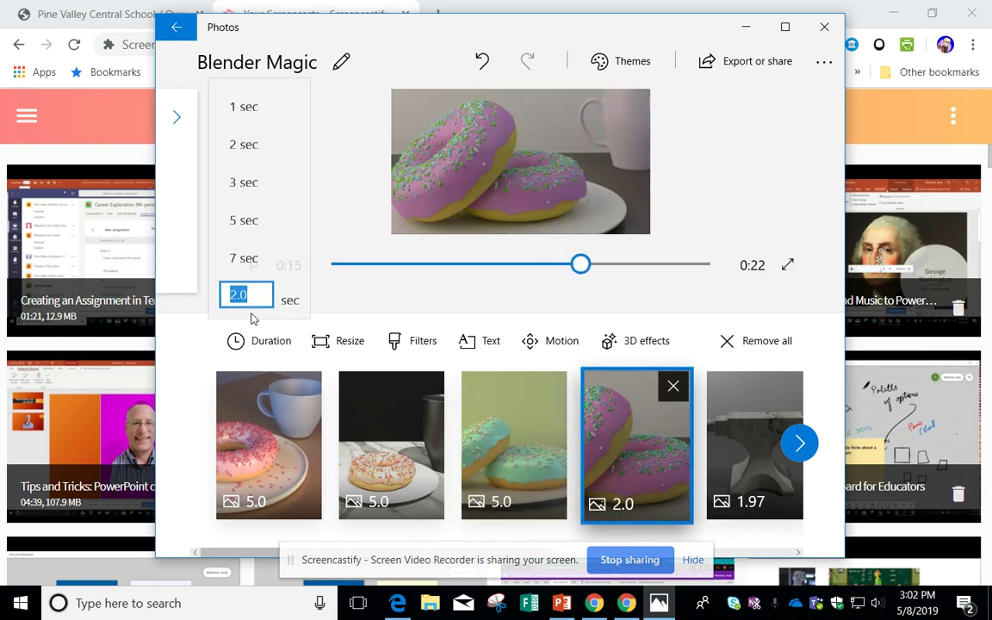
click(248, 222)
- Set the first anvil clip and the red-background anvil clip to 5 seconds
click(756, 472)
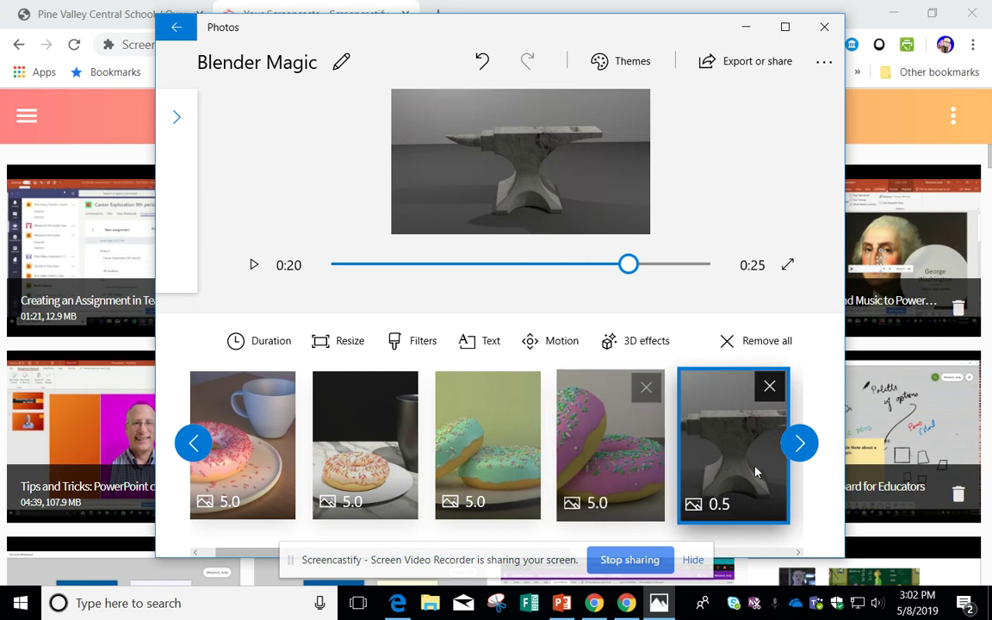
click(230, 339)
click(253, 221)
click(798, 443)
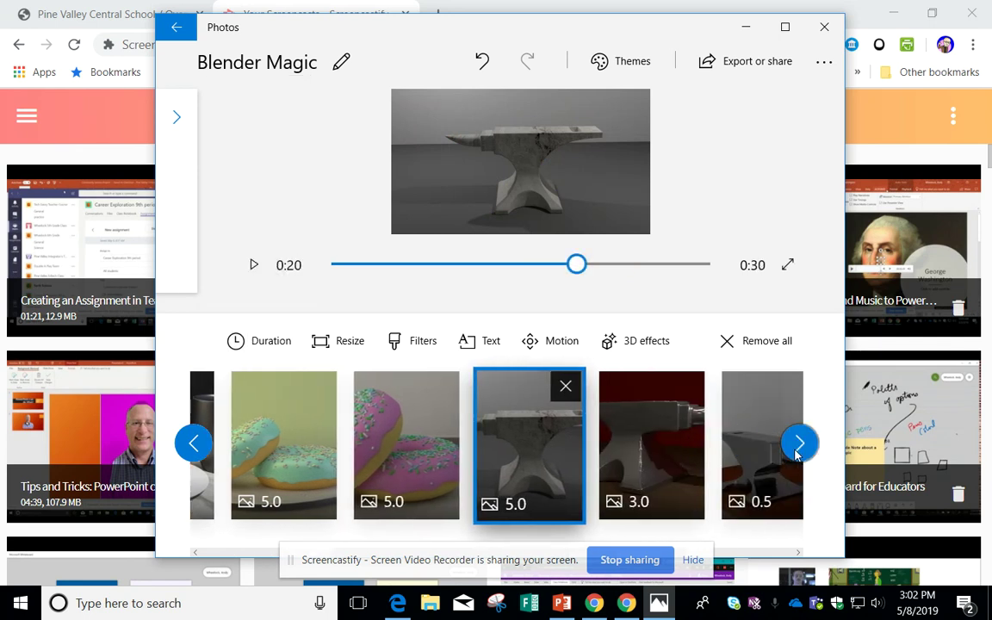
click(469, 454)
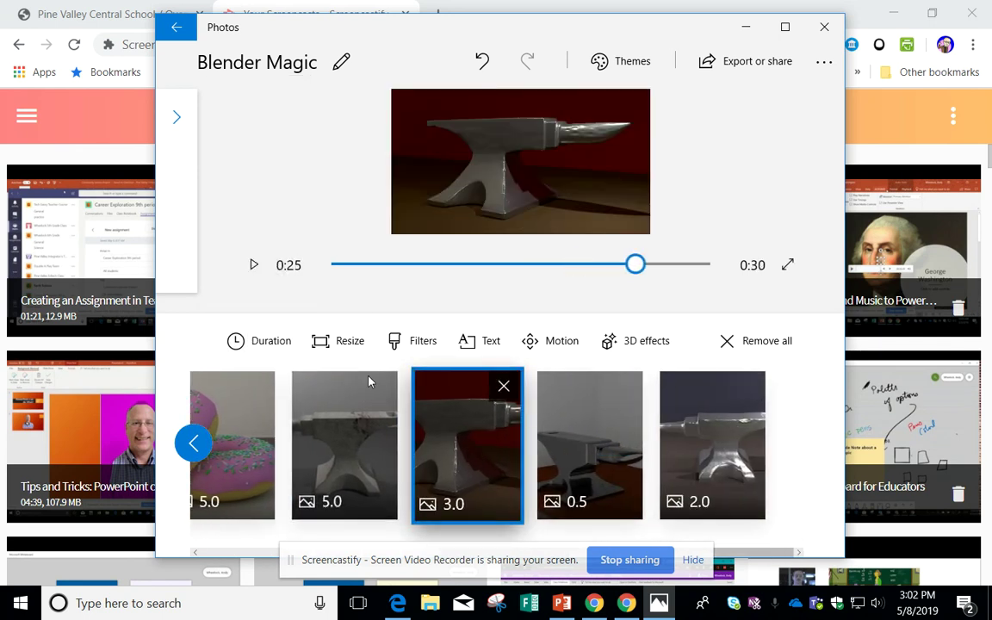
click(238, 337)
click(239, 213)
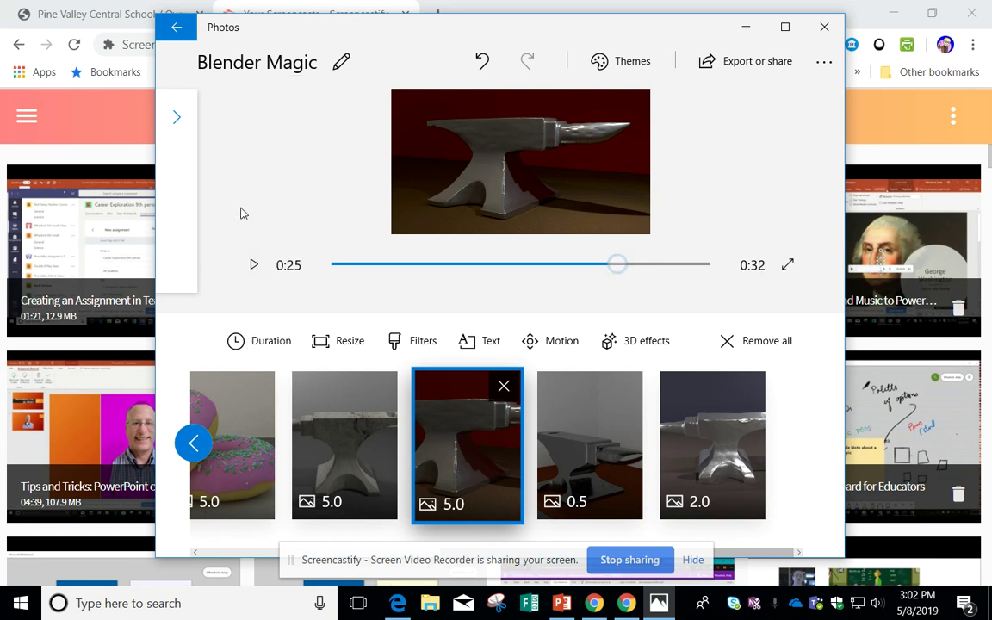
- Set the anvil-on-table and final anvil clips to 5 seconds, making the video 0:40
click(555, 416)
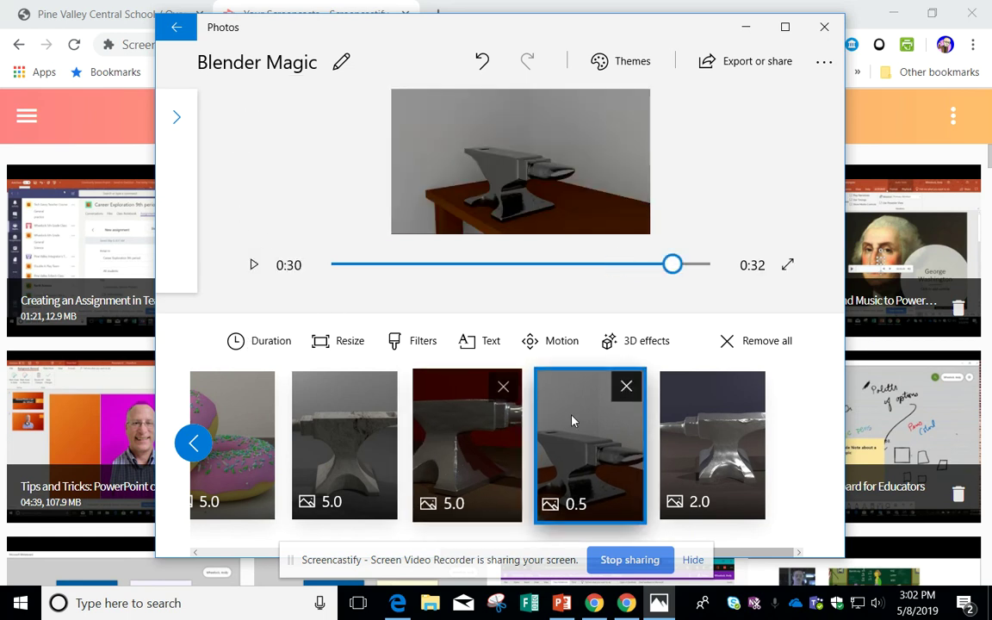
click(248, 337)
click(244, 219)
click(728, 508)
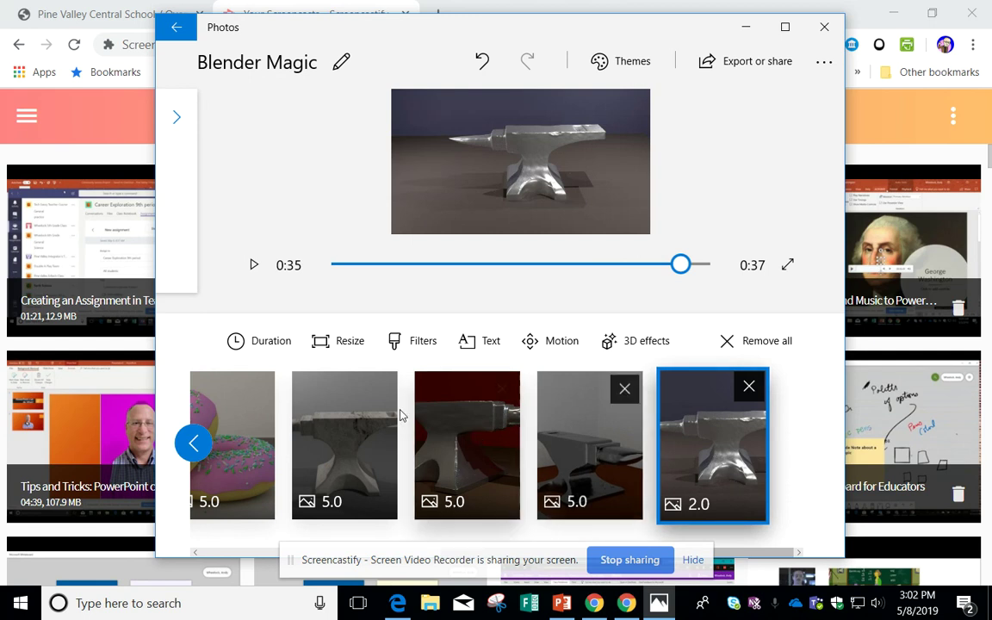
click(248, 339)
click(241, 220)
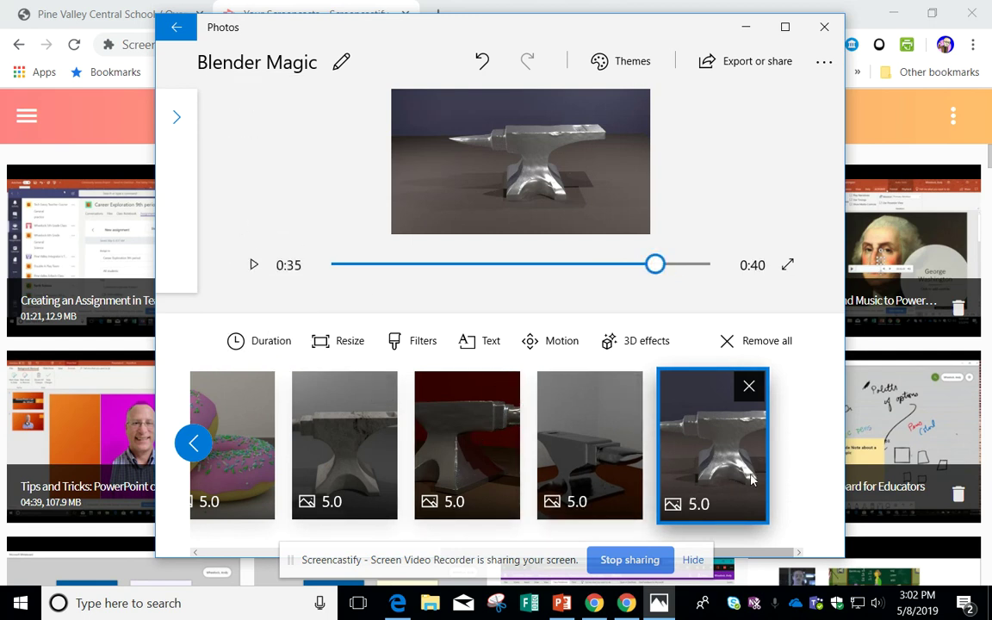
scroll(748, 499, up, 5)
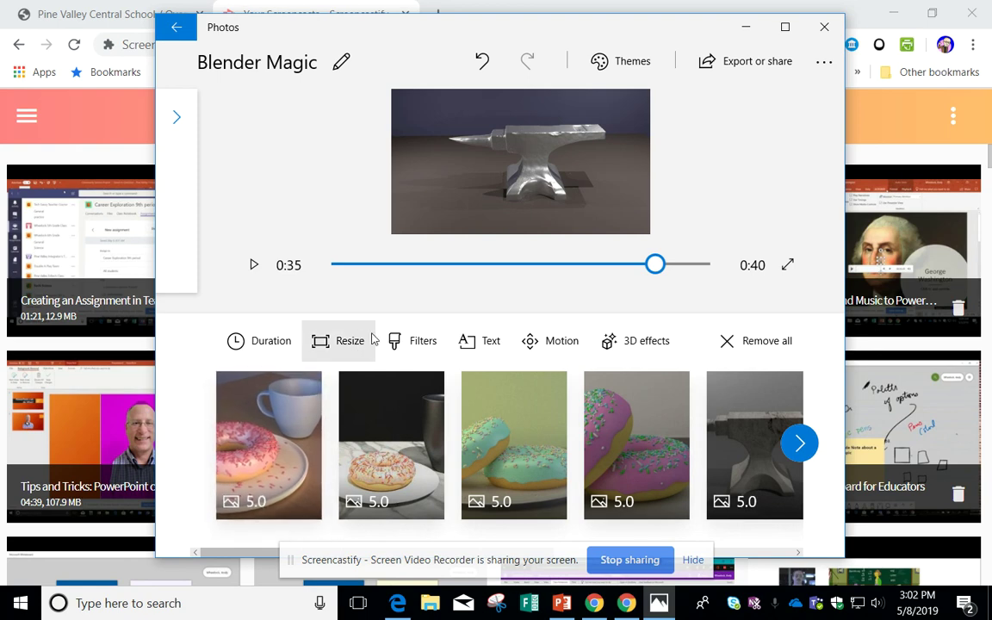
click(552, 345)
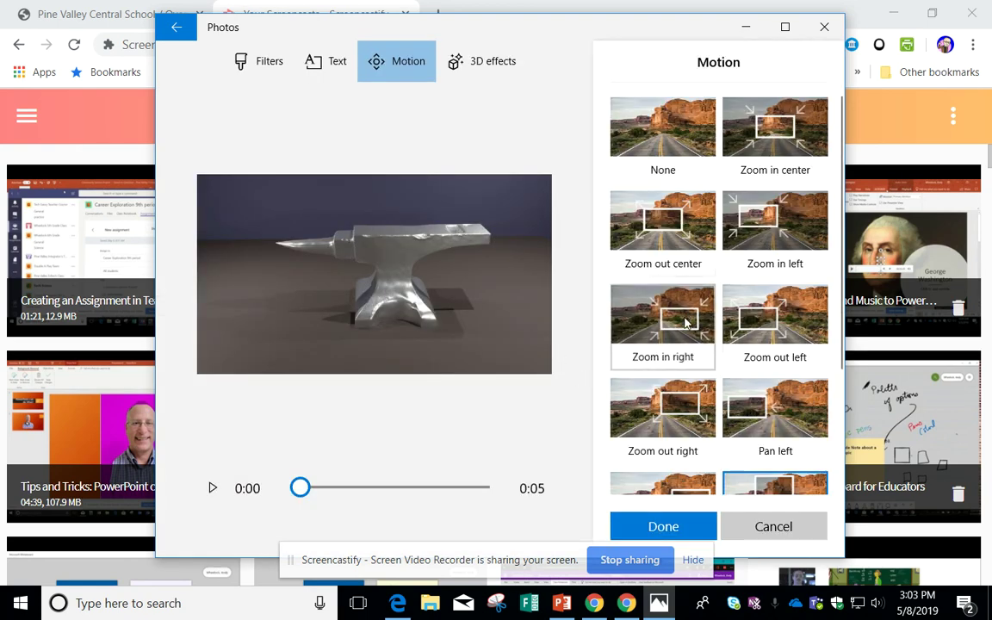
- Apply the Zoom in right motion preset to the final anvil clip
click(659, 346)
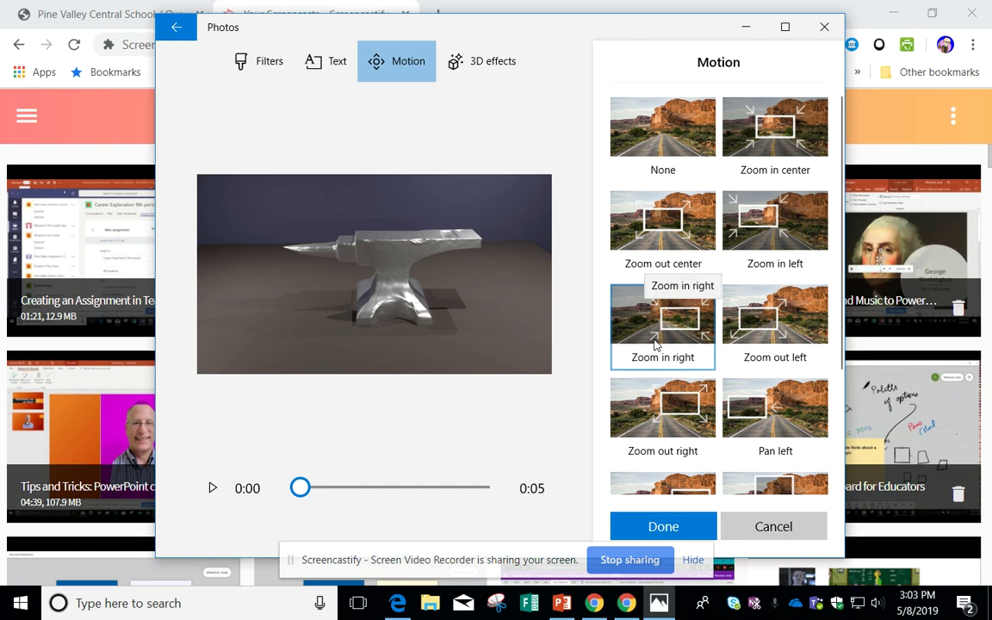
click(665, 527)
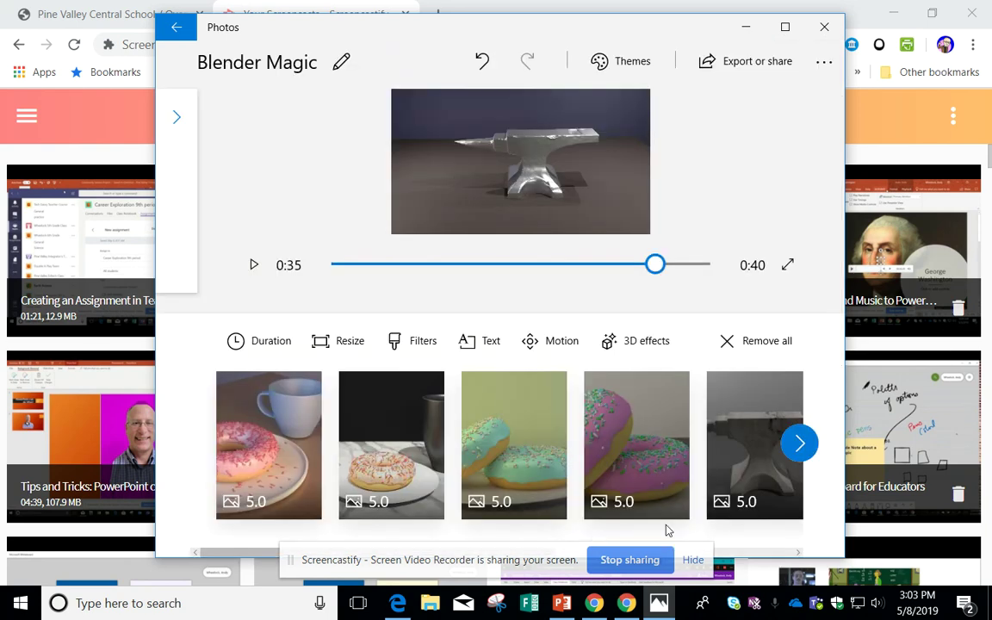
click(625, 344)
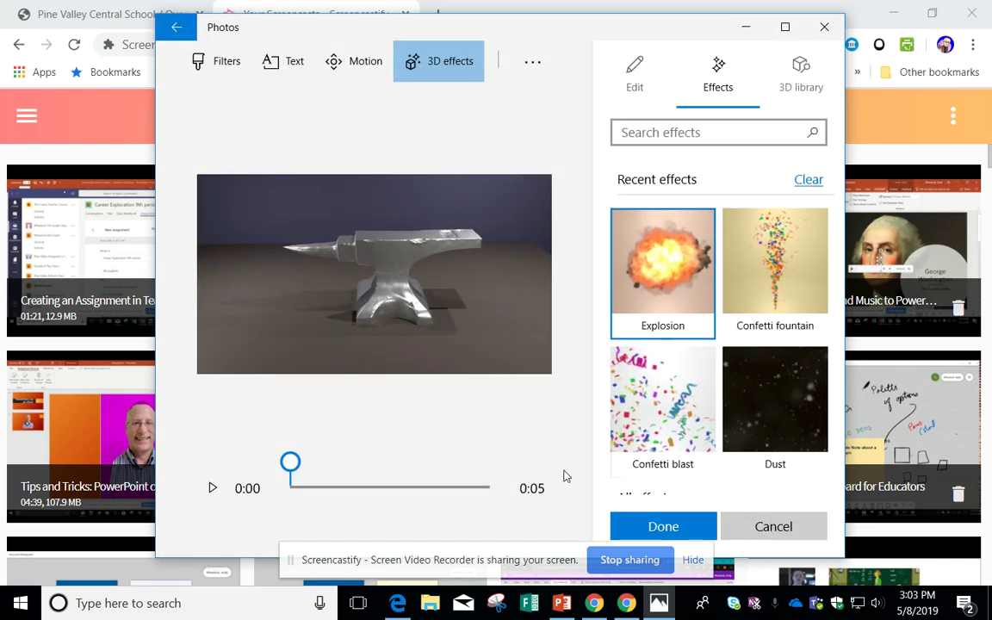
- Add the Atomic motion 3D effect and position its sparks on the anvil's body
scroll(738, 320, down, 3)
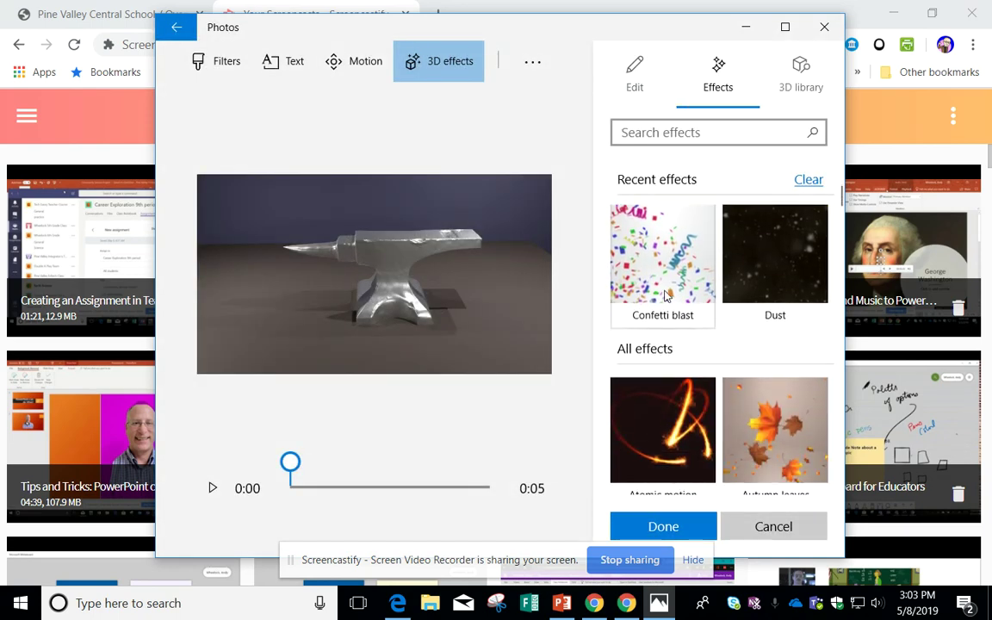
scroll(678, 348, down, 3)
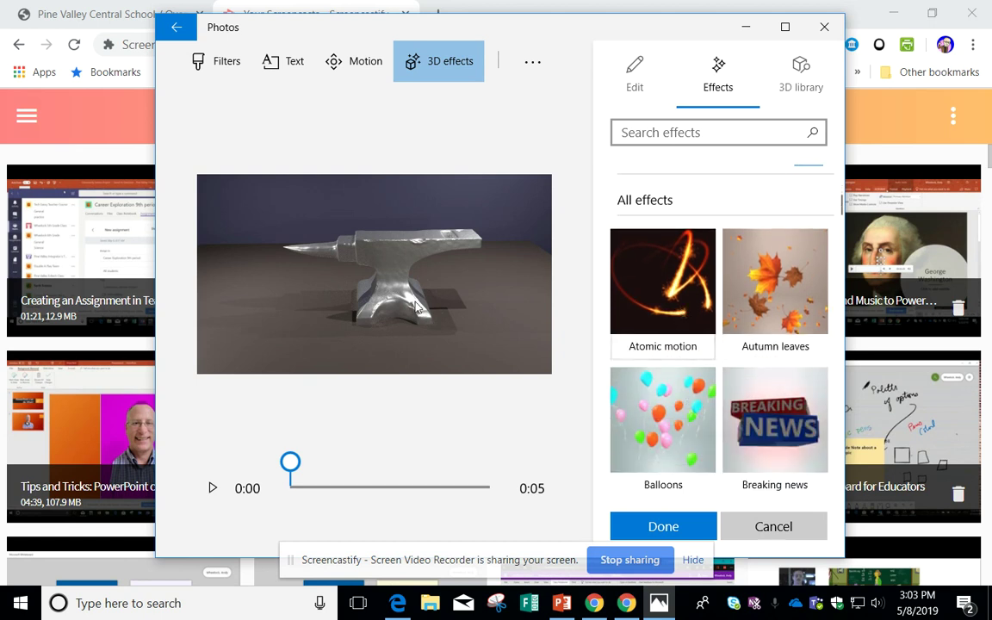
click(637, 294)
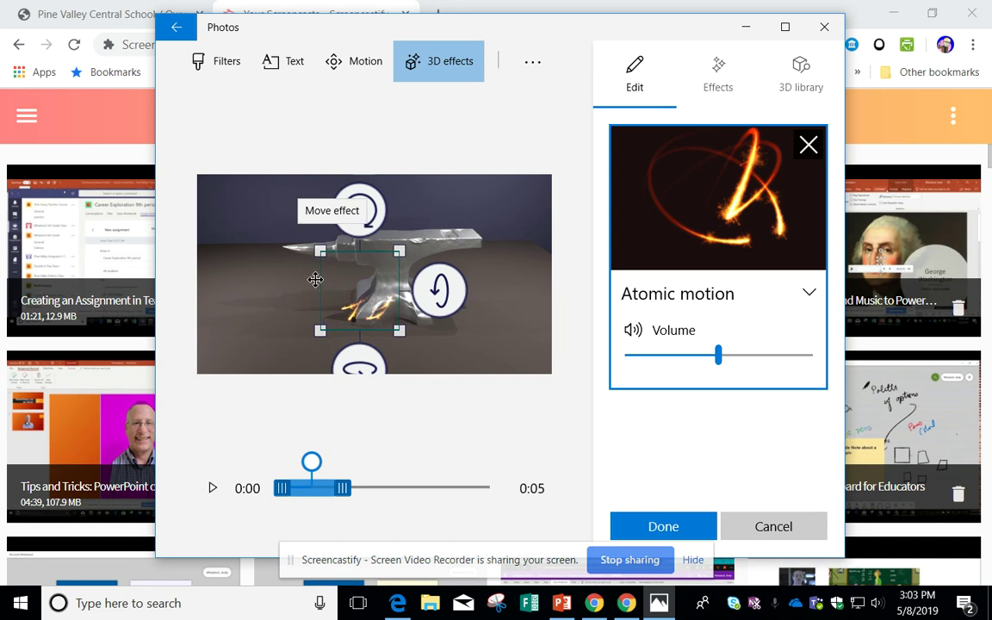
mouse_move(397, 268)
mouse_down()
mouse_move(399, 252)
mouse_move(394, 266)
mouse_up()
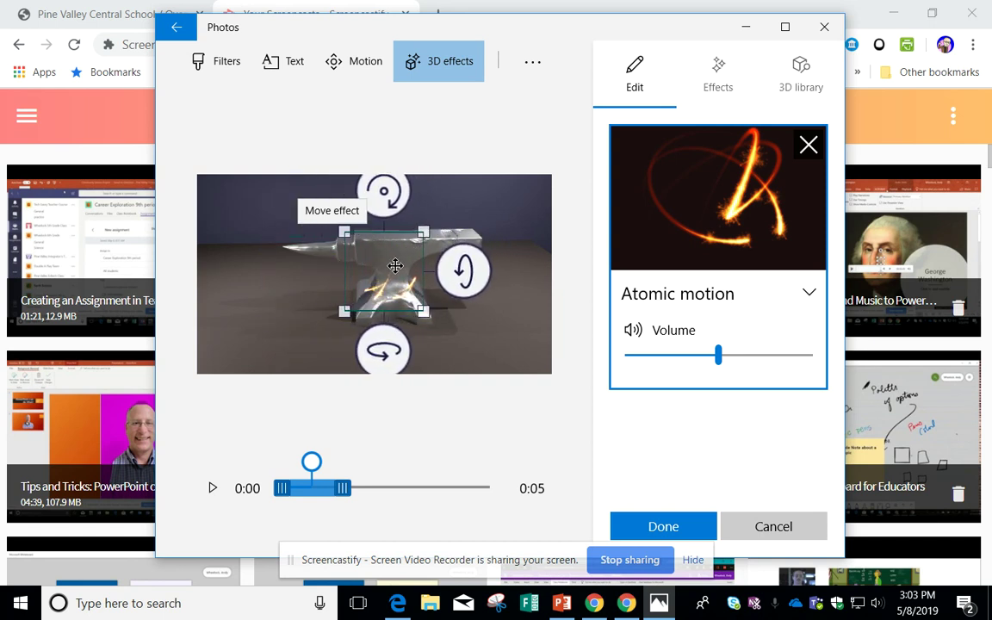
- Lengthen the effect's play range, preview the sparks from the start, and accept it
drag(344, 492, 453, 491)
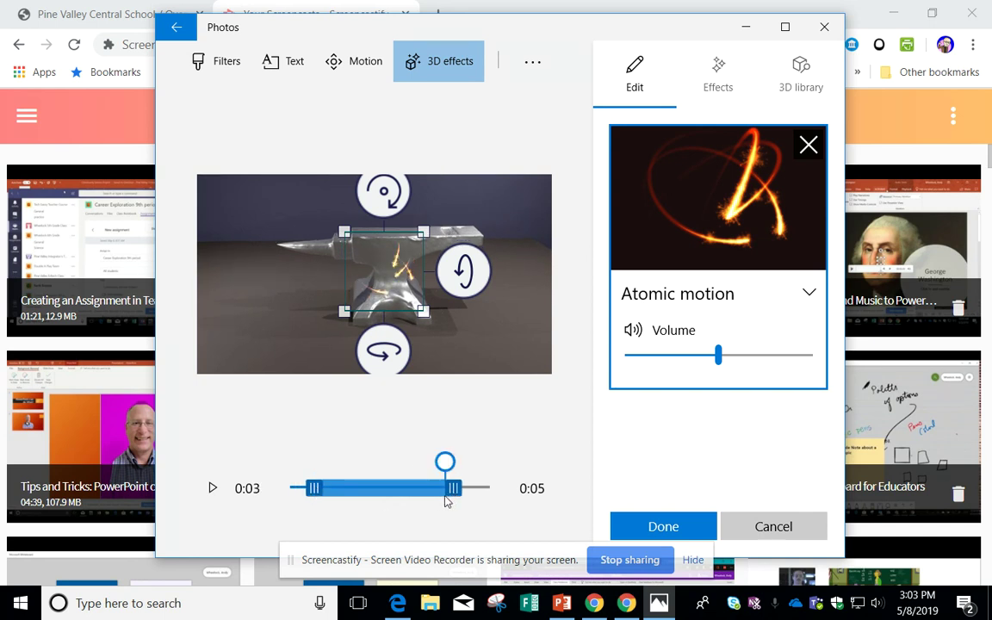
click(215, 490)
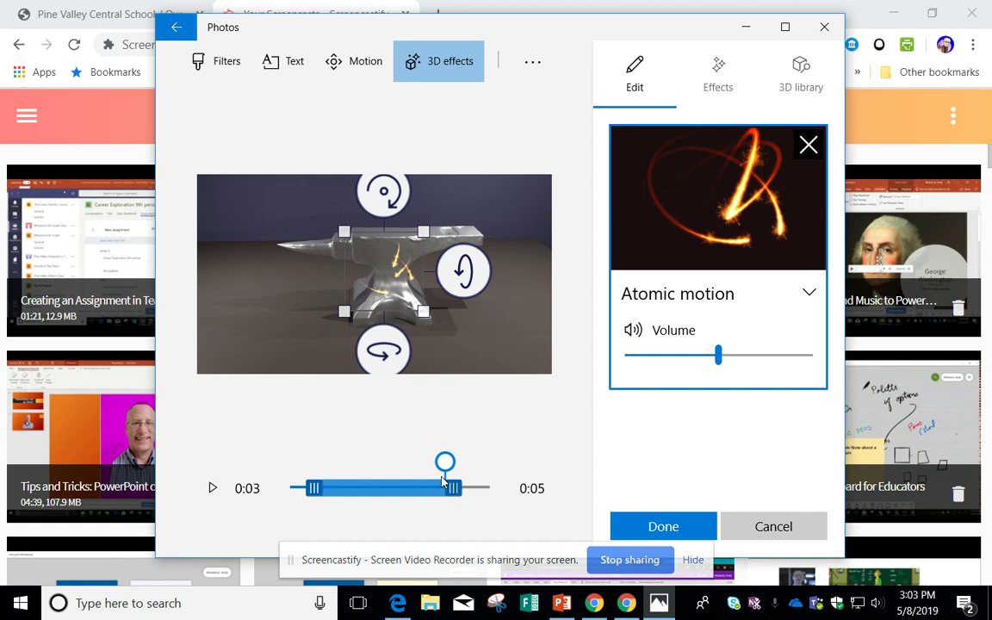
click(206, 490)
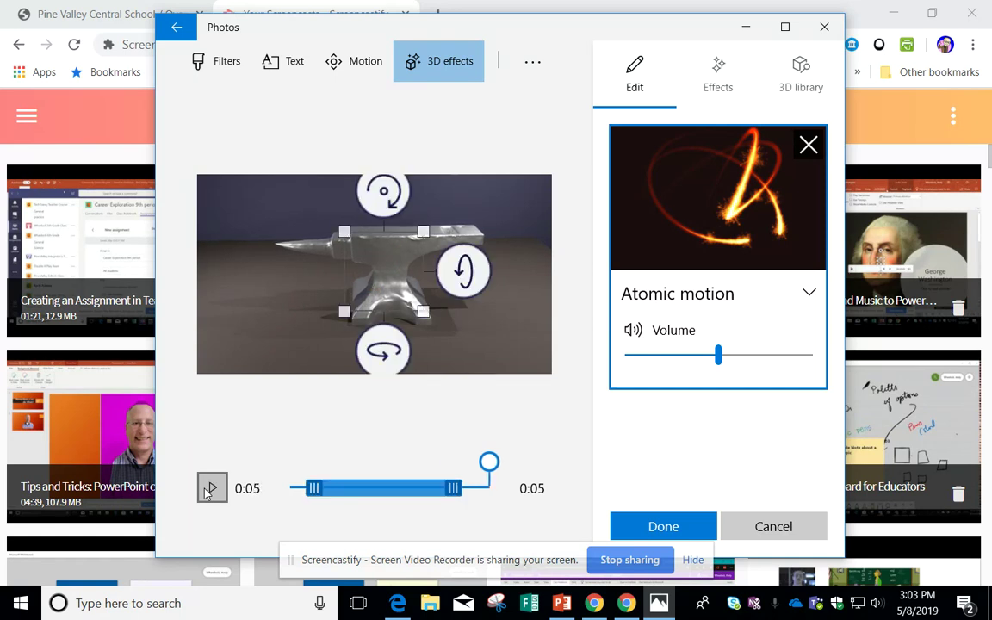
click(661, 525)
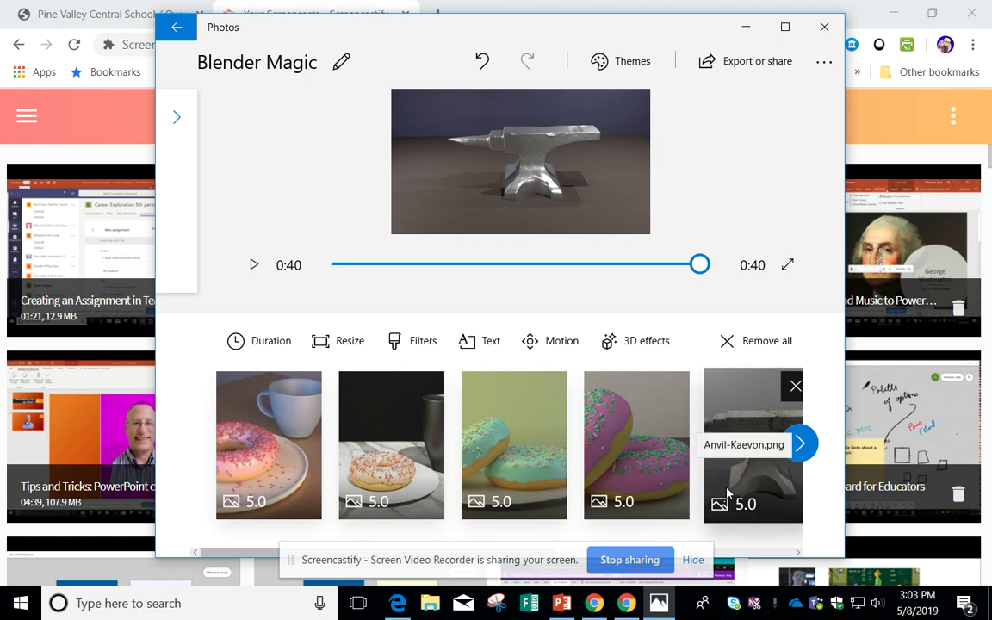
click(747, 63)
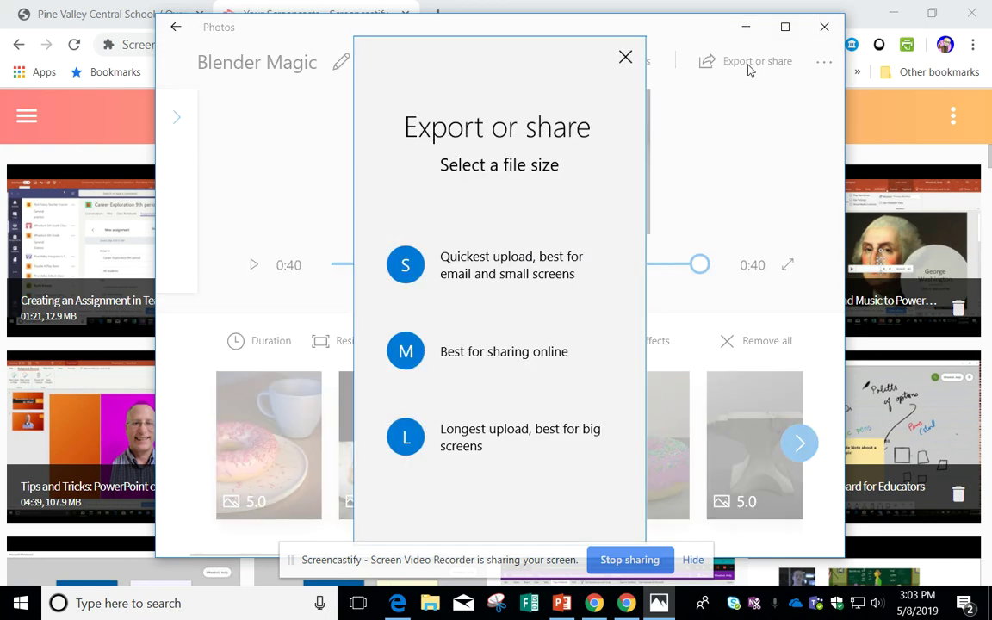
- Export the video at size M (best for sharing online) as Blender Magic_Medium.mp4
click(479, 362)
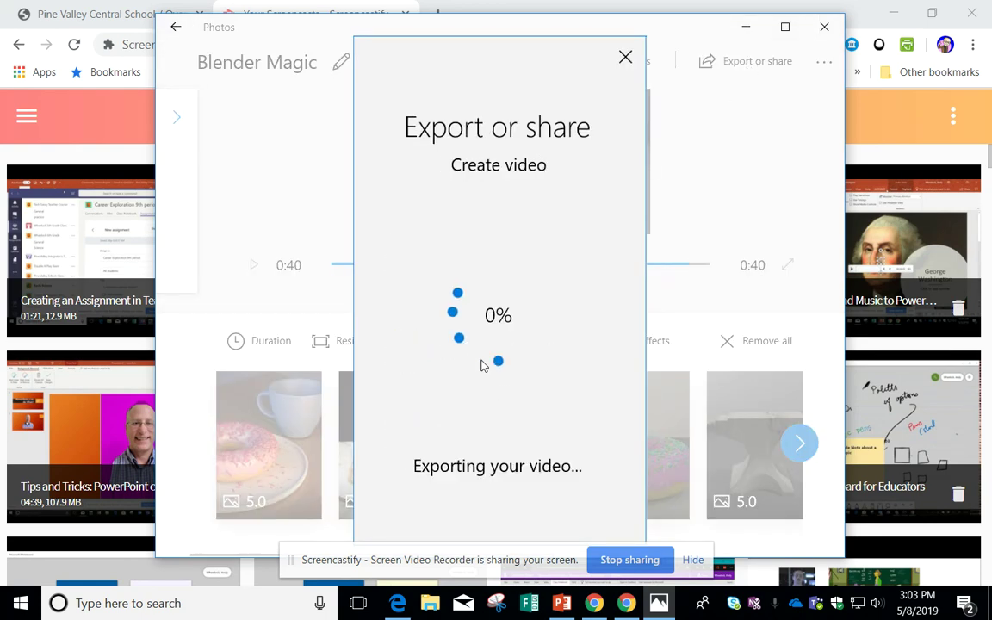